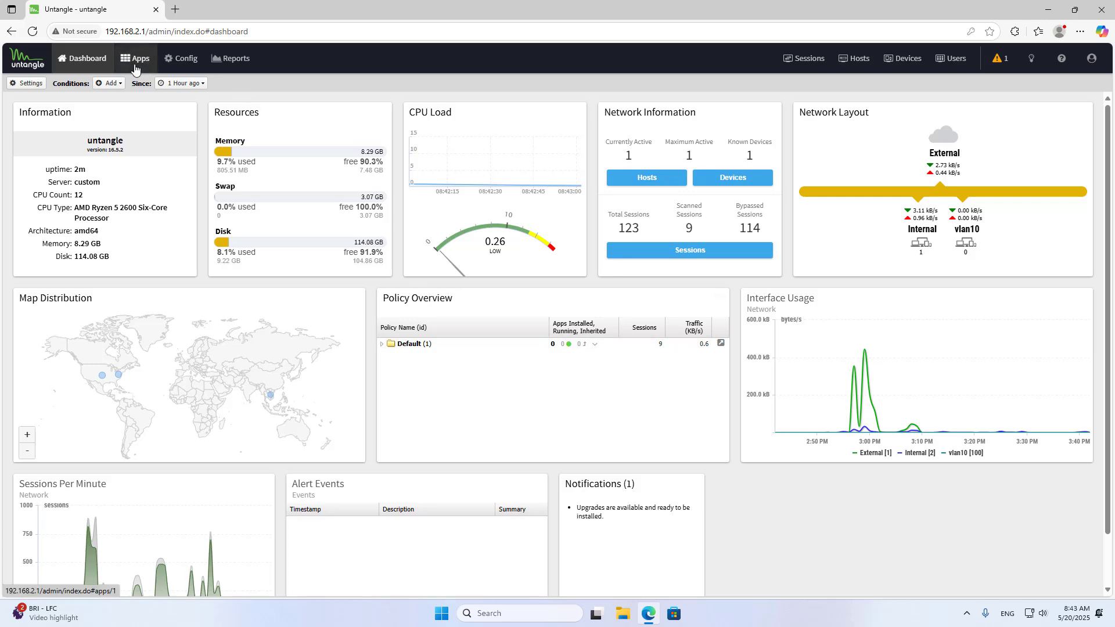
Install the Policy Manager app from Install Apps and return to the apps list
click(136, 62)
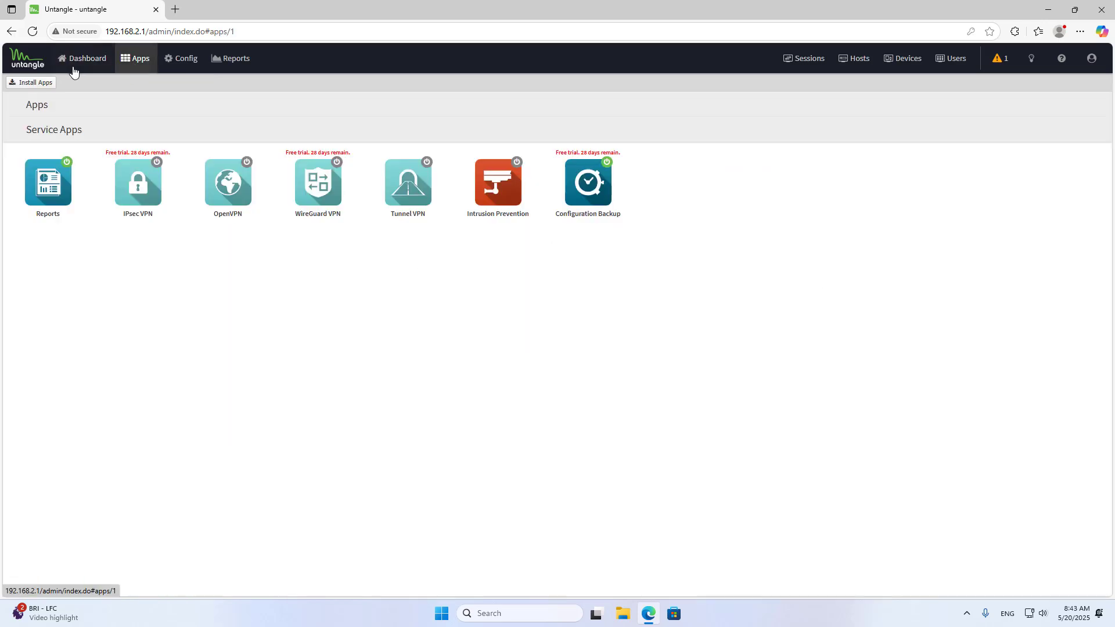
click(32, 83)
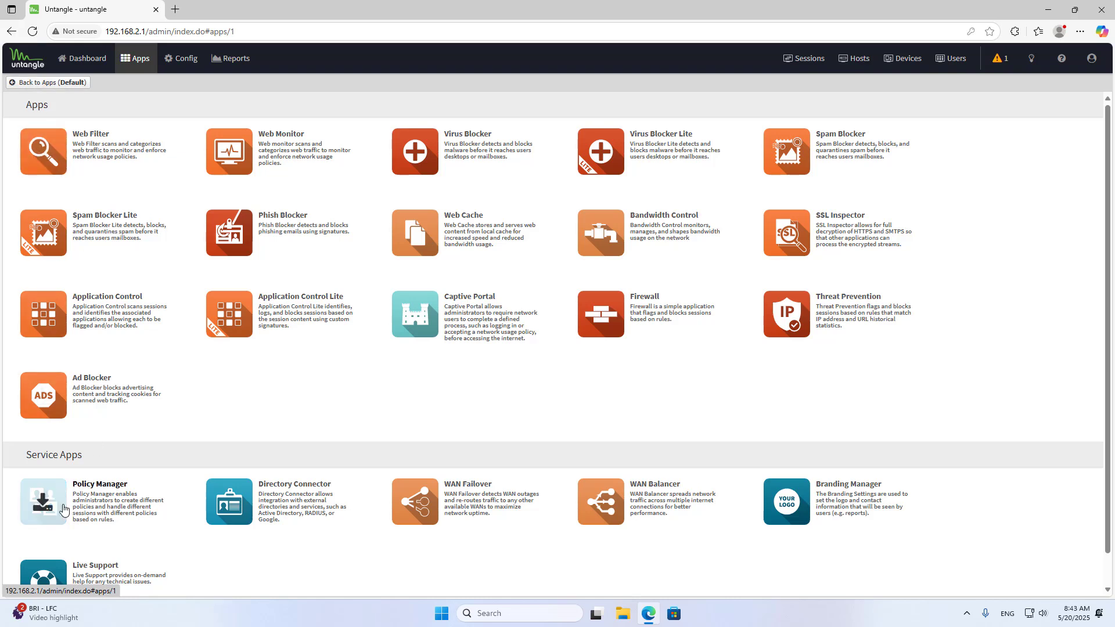
click(43, 502)
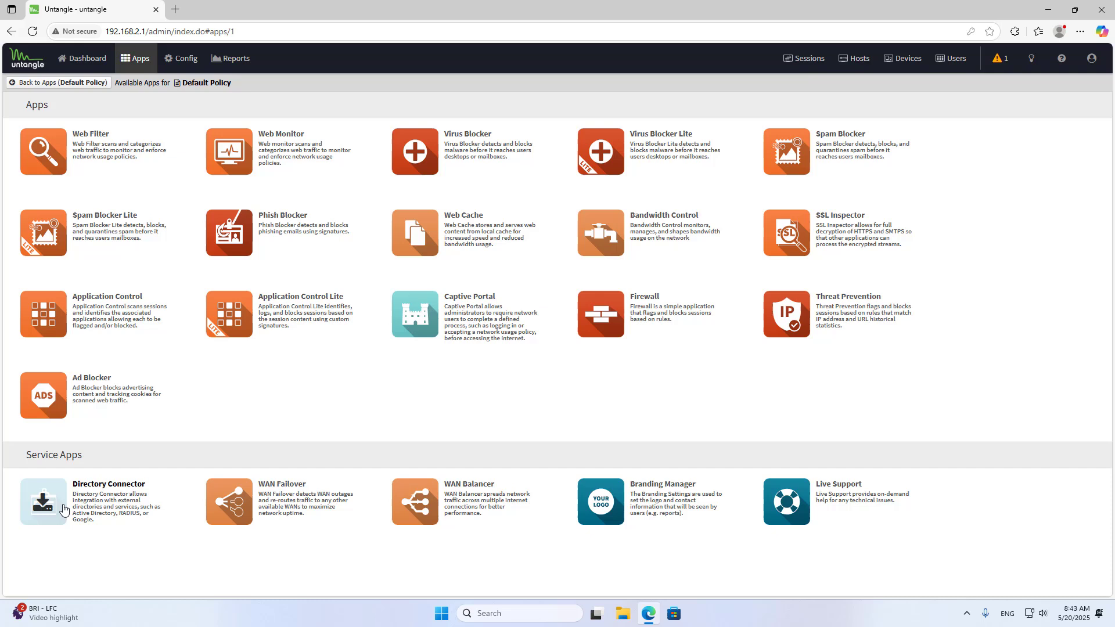
click(73, 84)
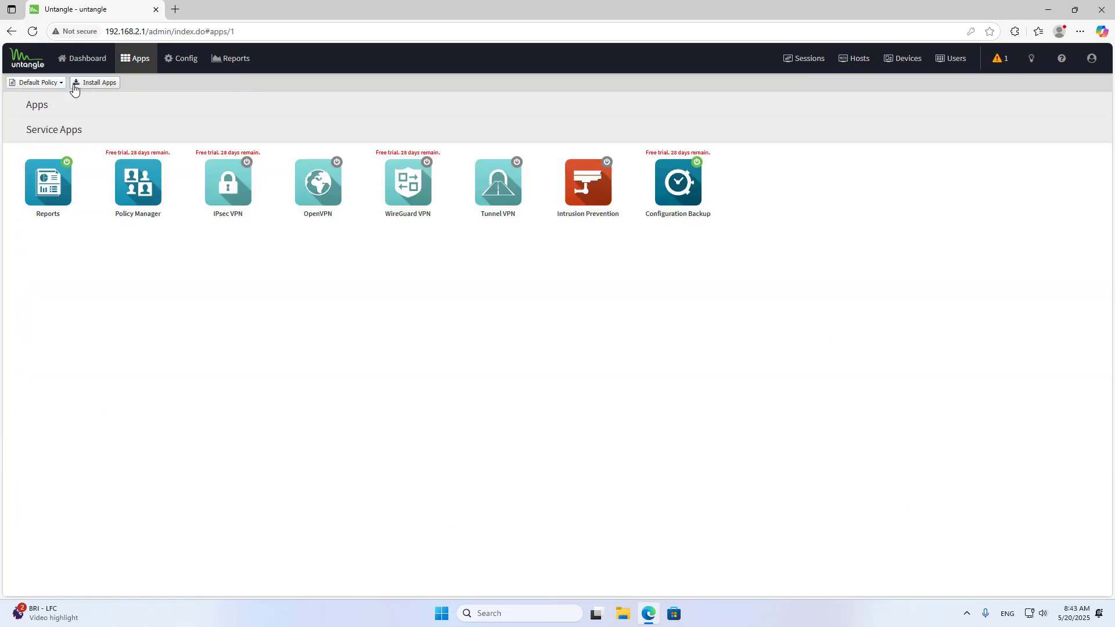
Open Policy Manager's Policies list showing the Default Policy
click(138, 189)
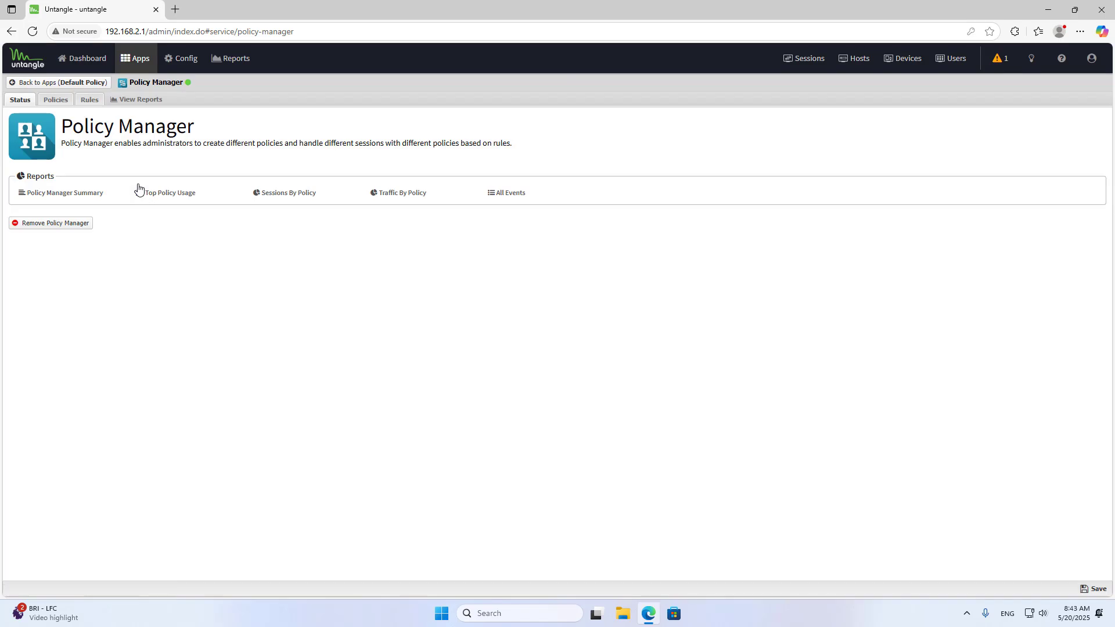
click(56, 99)
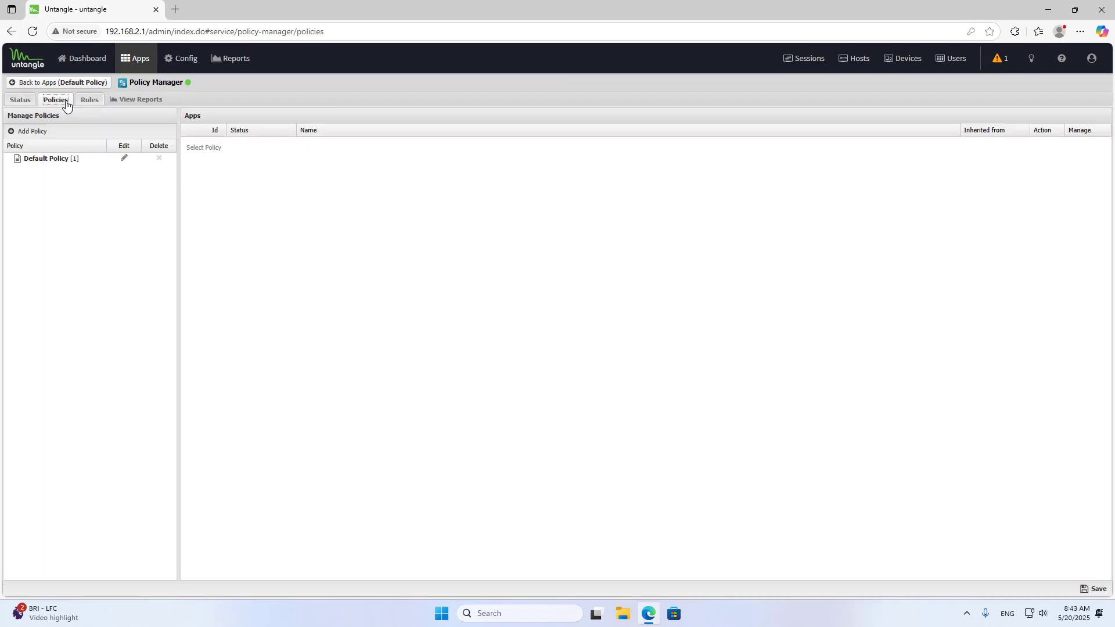
click(52, 162)
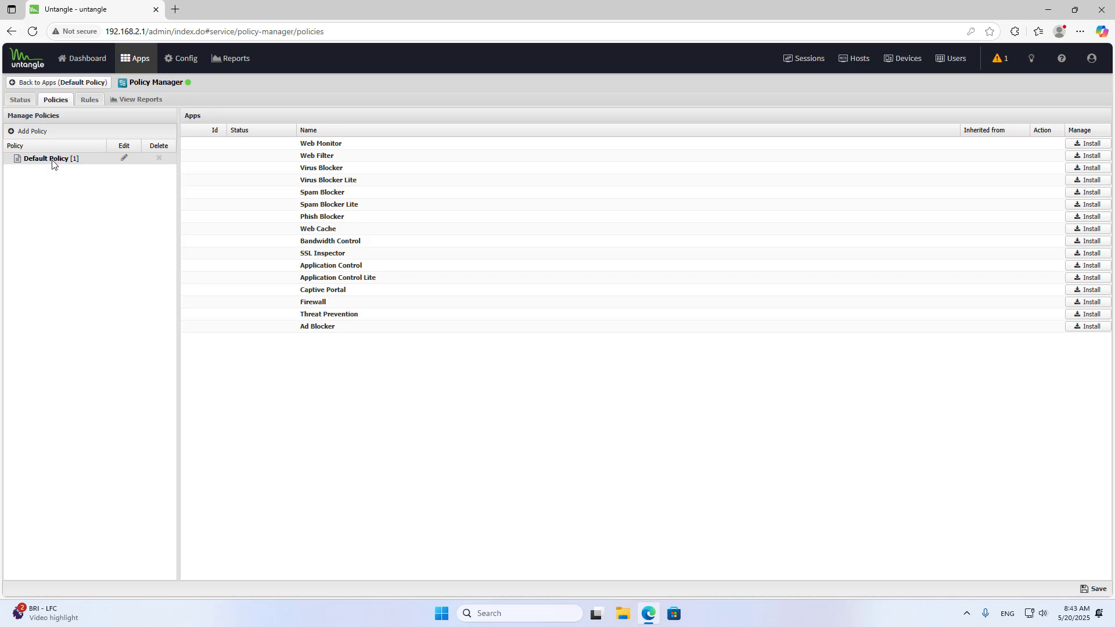
Add a policy named Home with Default Policy as its parent
click(35, 132)
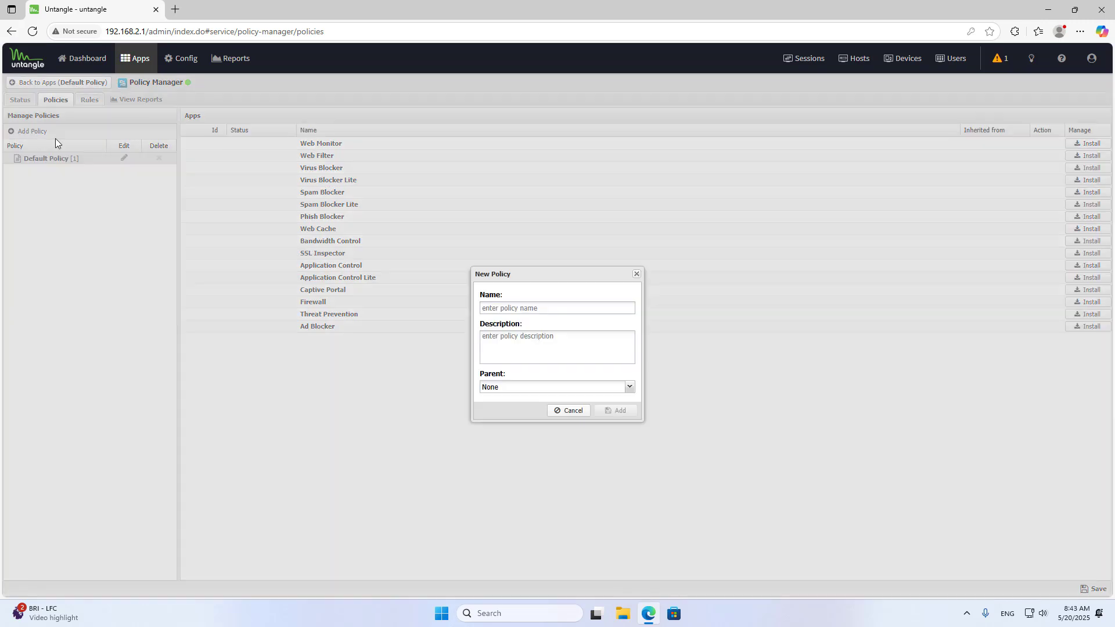
click(514, 309)
text(Home)
drag(514, 309, 469, 308)
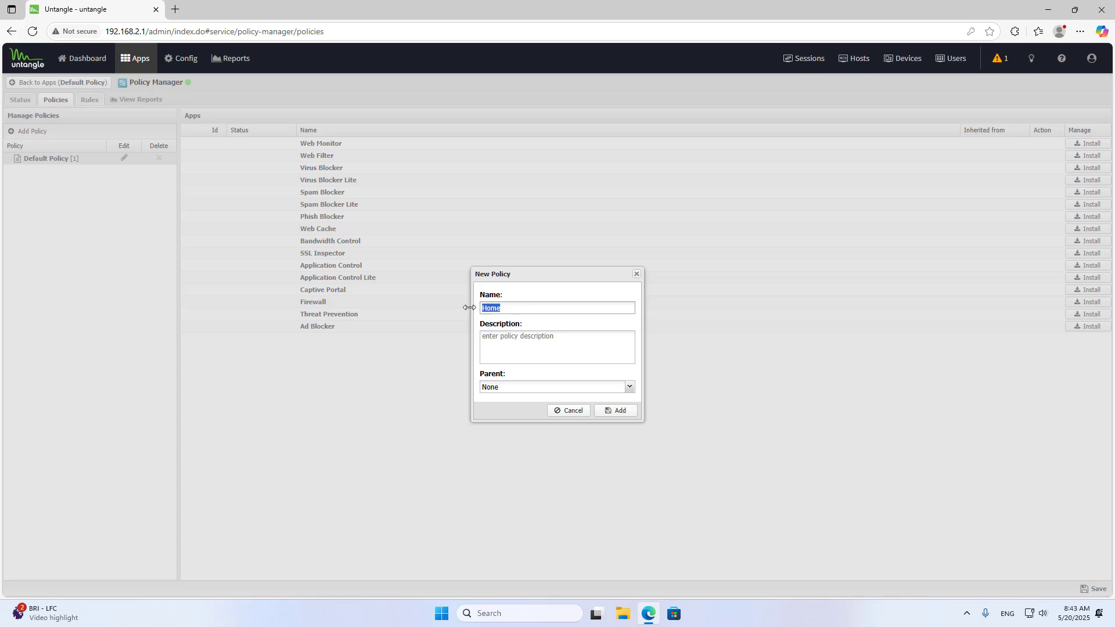
click(628, 387)
click(543, 416)
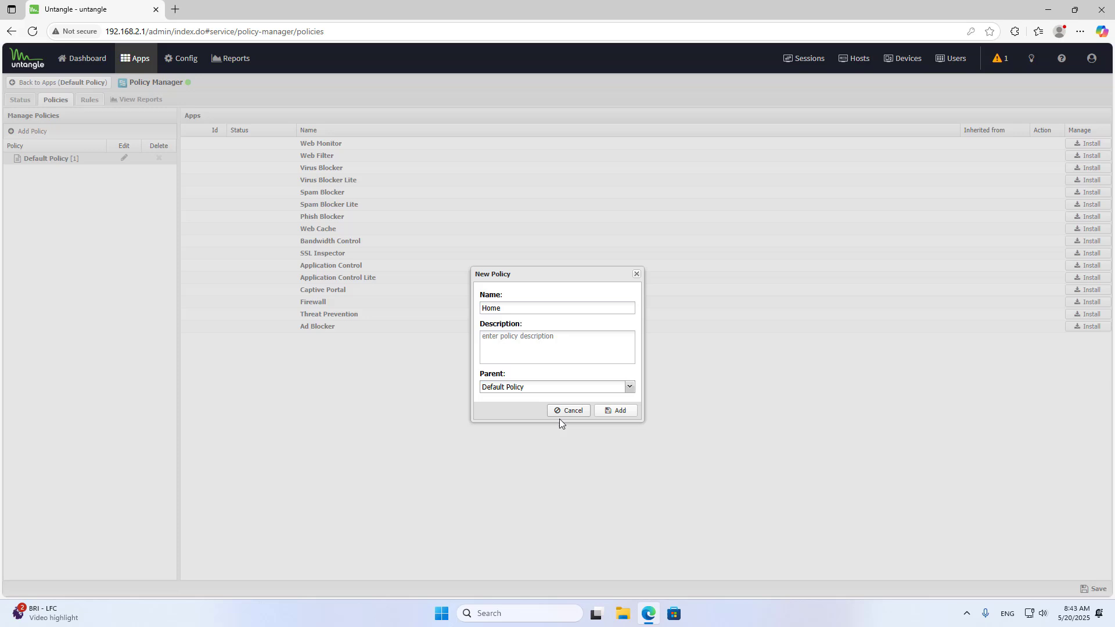
click(620, 414)
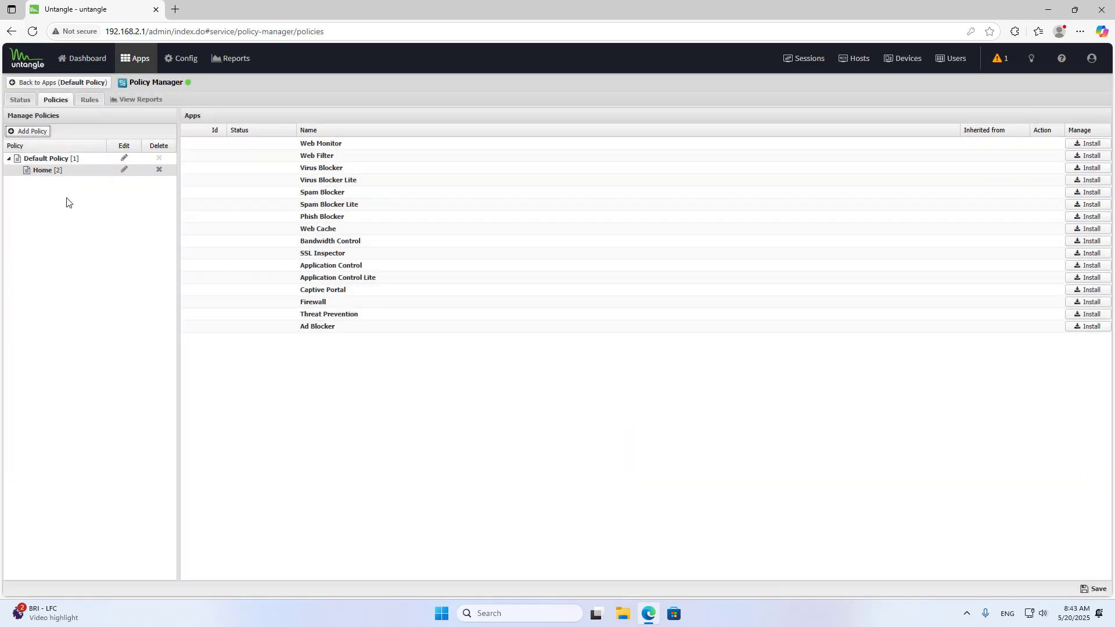
click(46, 173)
Add a Policy Manager rule described 'Block PC01' and list the condition types
click(90, 101)
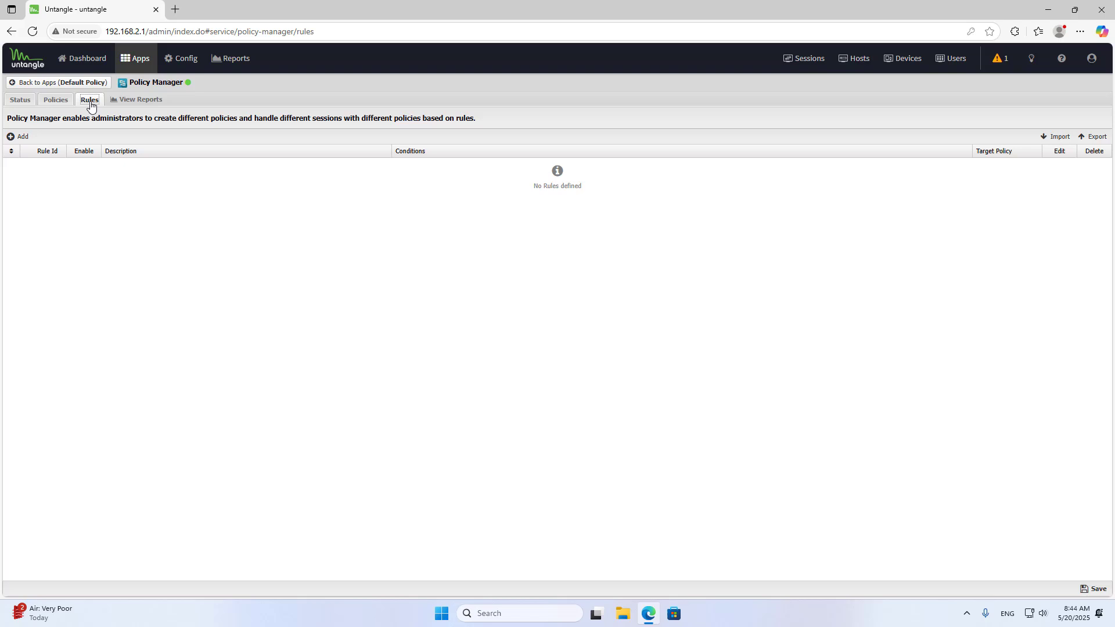
click(22, 137)
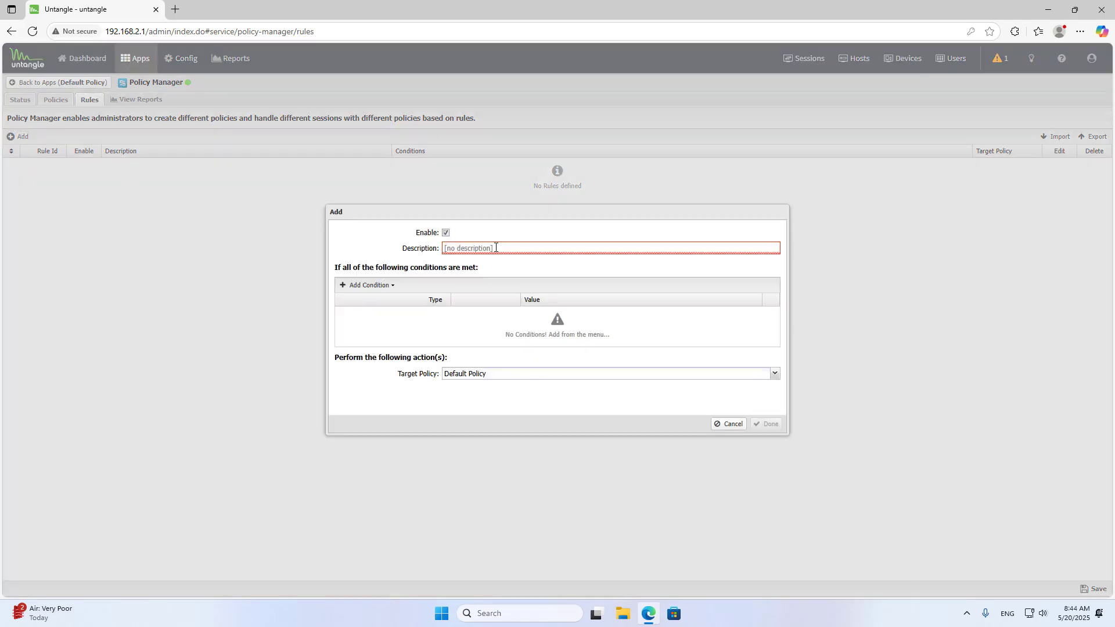
text(Block PC01)
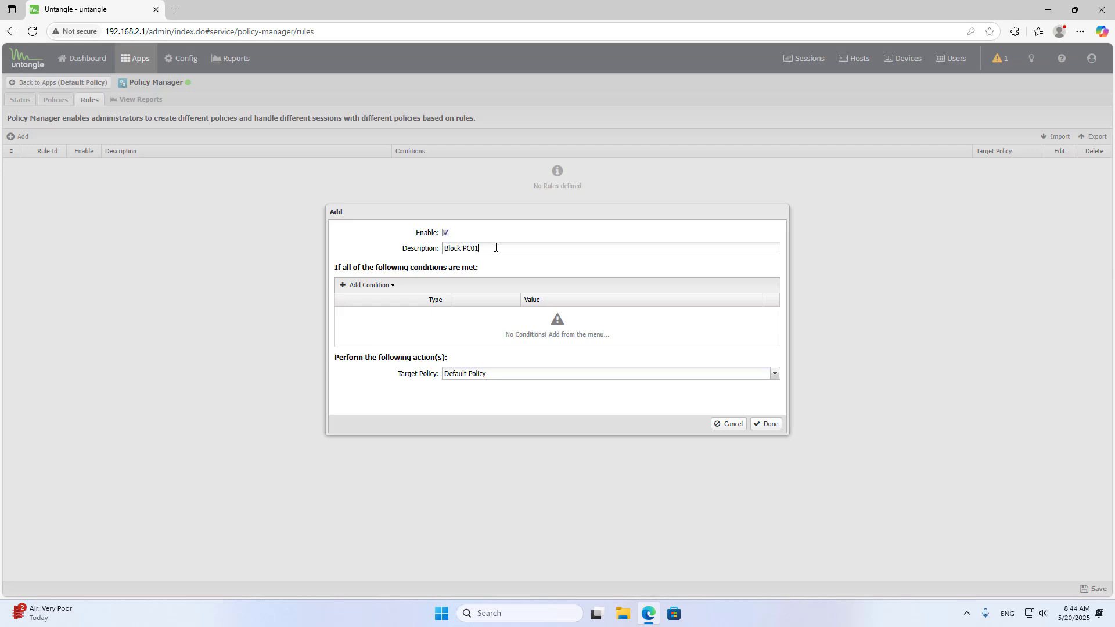
drag(495, 248, 440, 251)
click(369, 286)
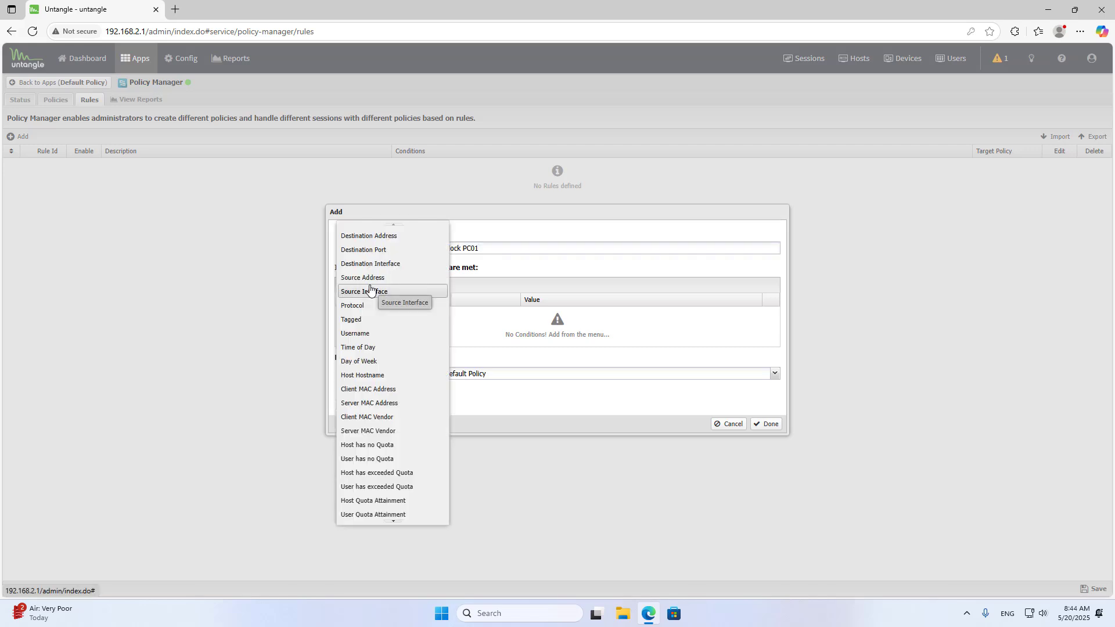
Add a Client MAC Address condition and copy PC01's MAC from the Devices list
click(373, 390)
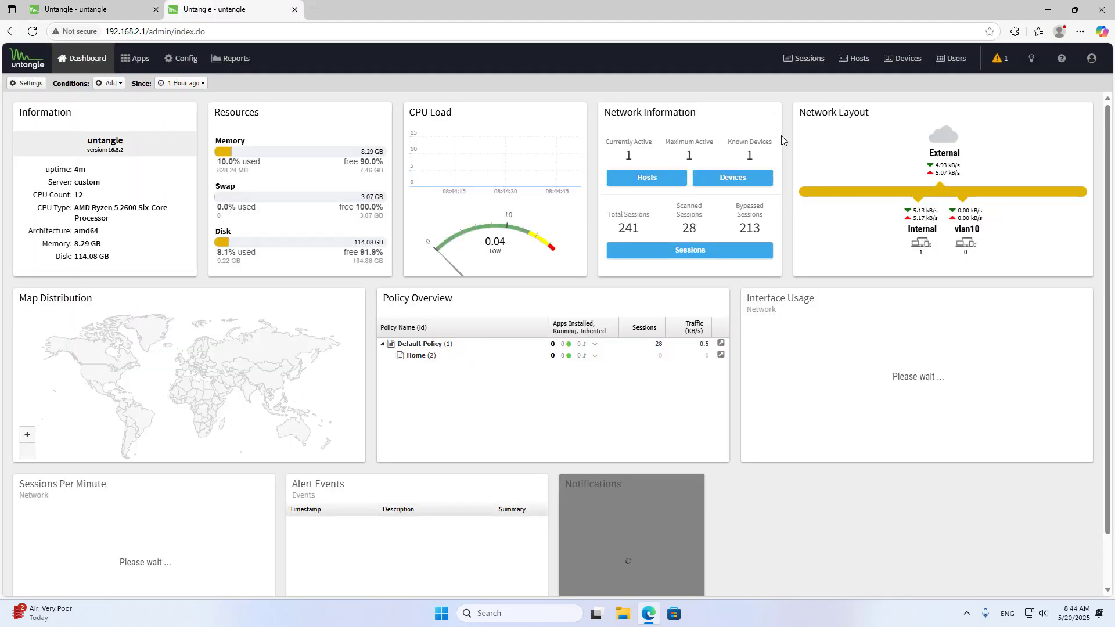
click(901, 58)
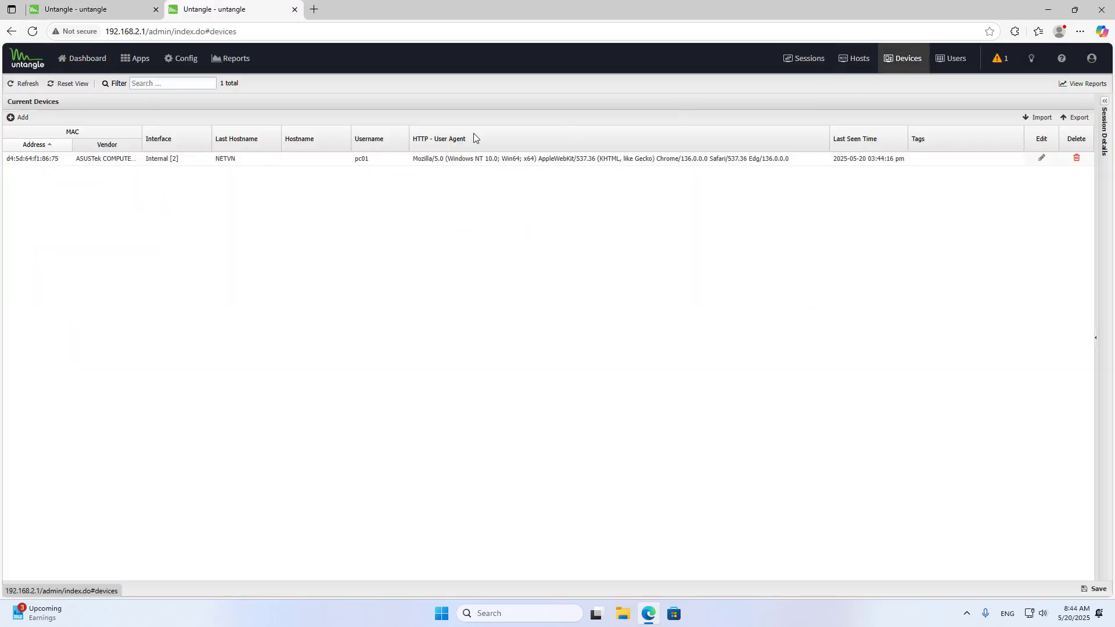
click(63, 163)
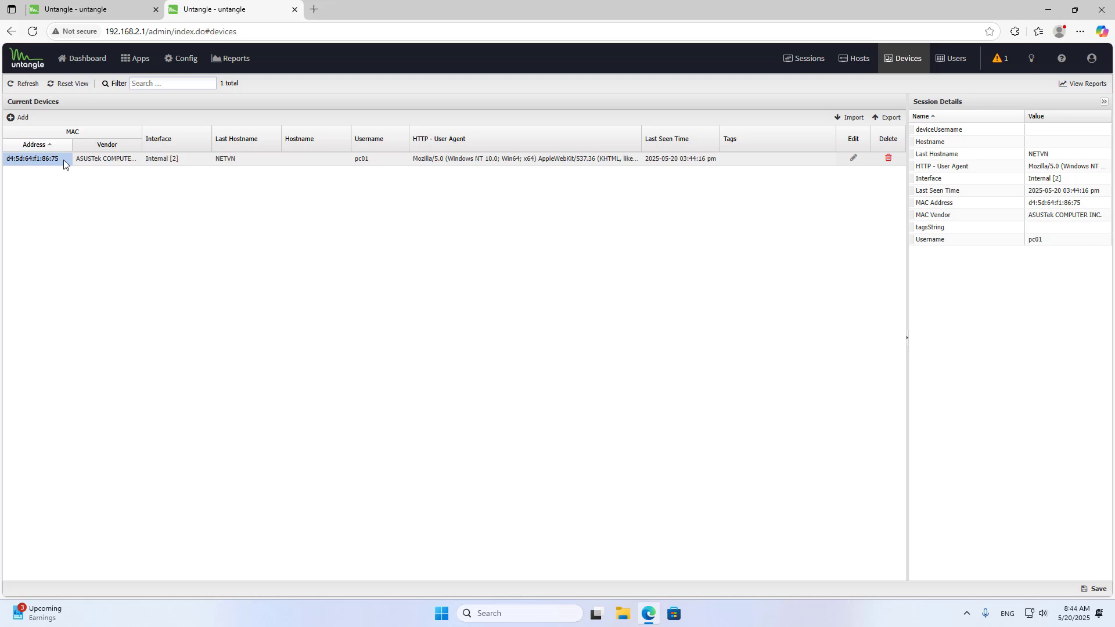
click(61, 160)
drag(57, 157, 10, 161)
right_click(15, 161)
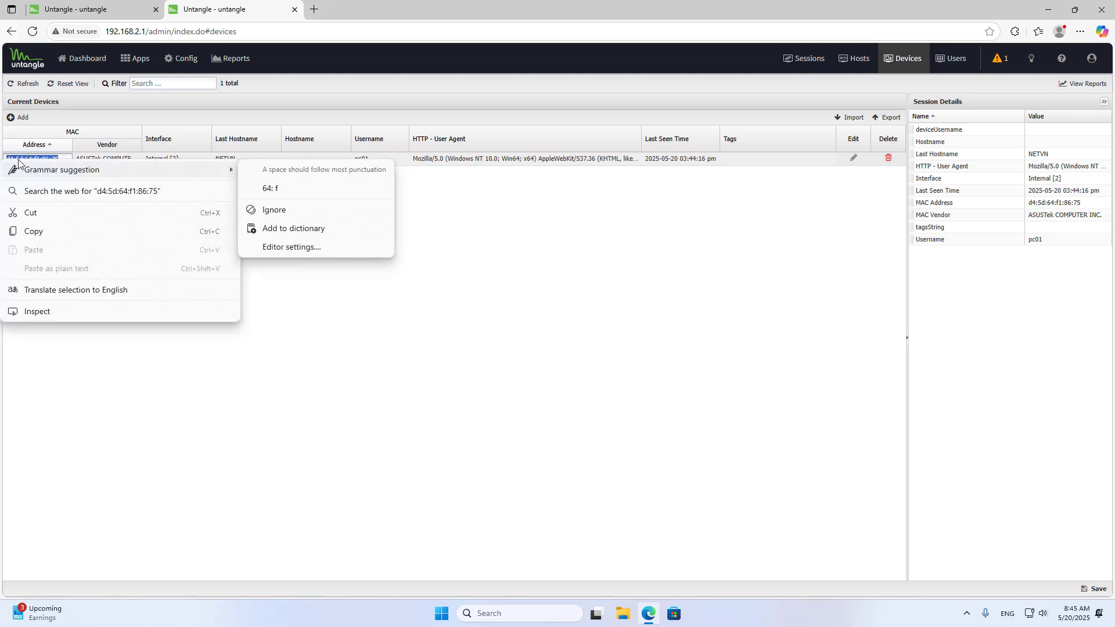
click(56, 231)
Paste PC01's MAC d4:5d:64:f1:86:75 as the Client MAC Address condition value
click(120, 10)
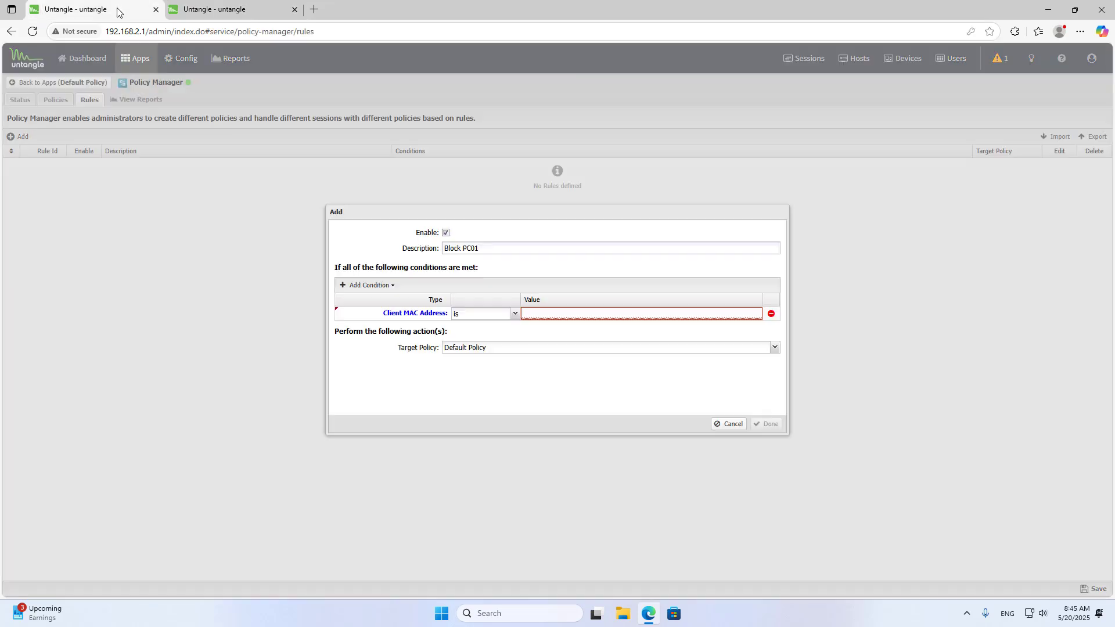
right_click(545, 315)
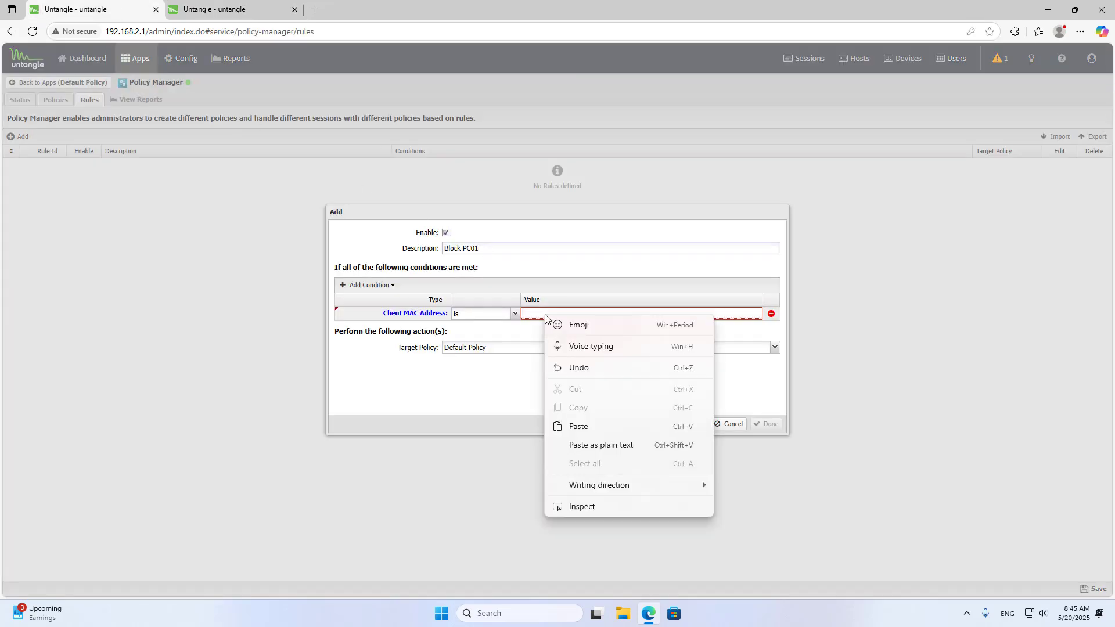
click(577, 426)
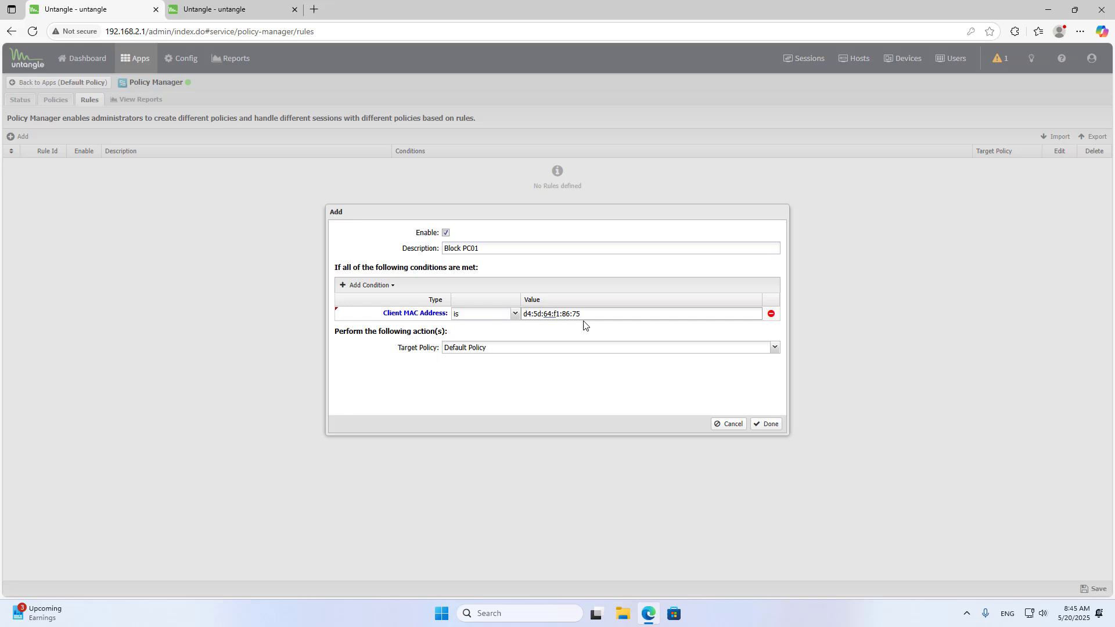
drag(581, 314, 524, 327)
Set the target policy to Home, finish the rule, and save it
click(774, 348)
click(493, 375)
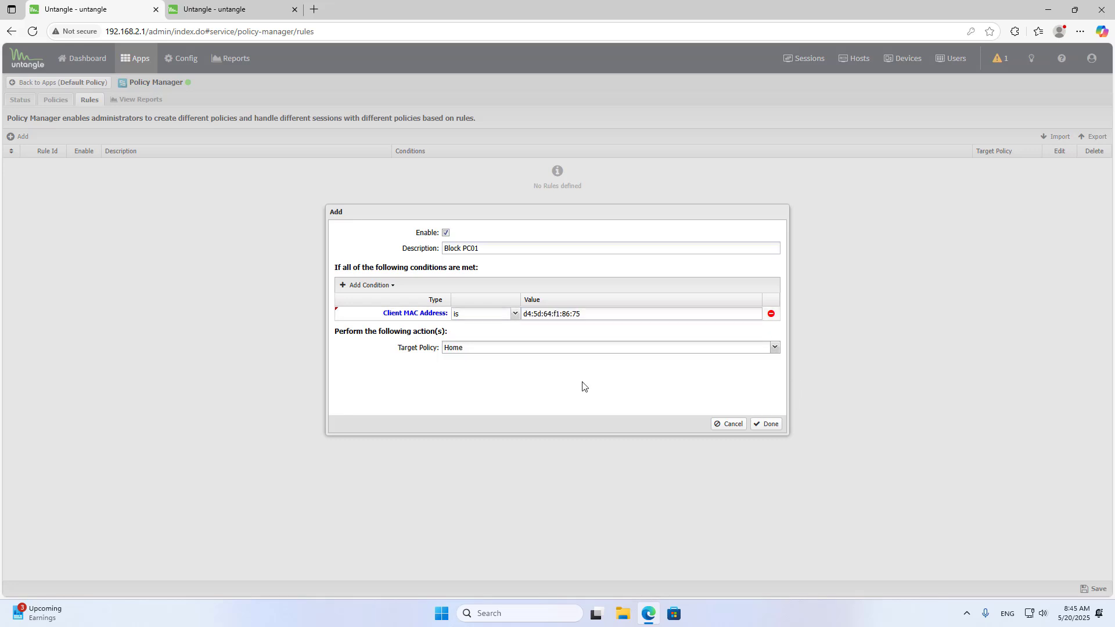
click(766, 424)
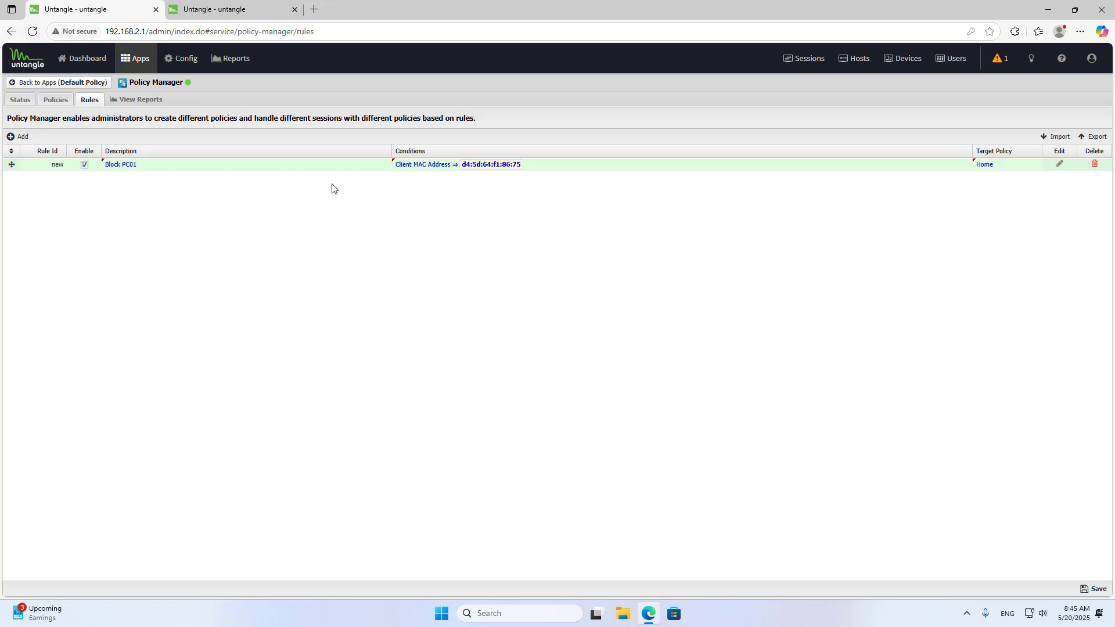
click(315, 168)
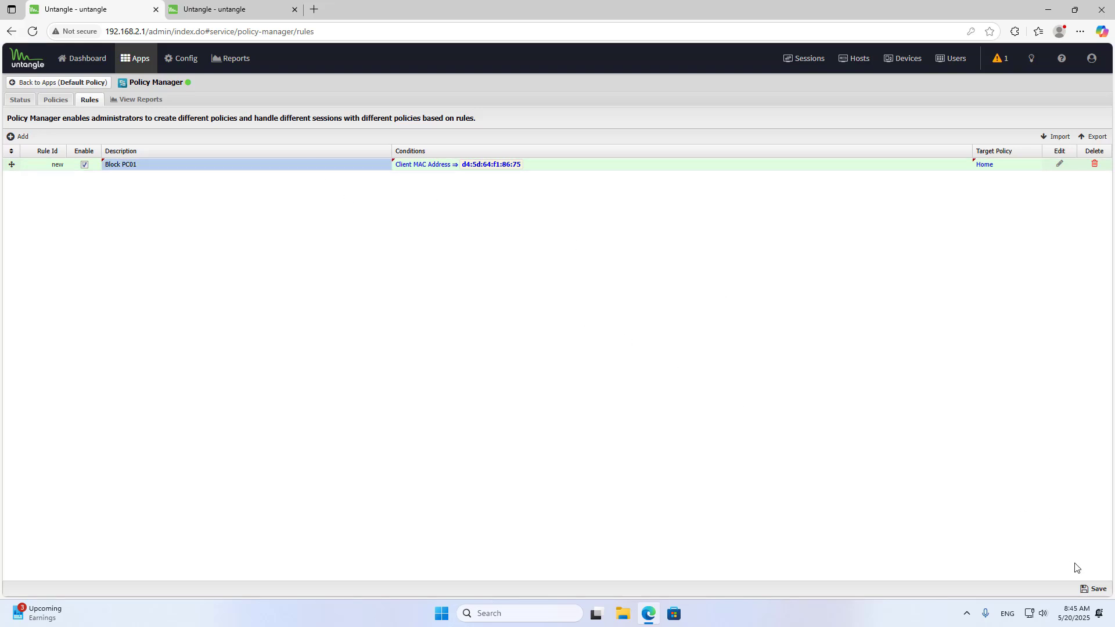
click(1090, 589)
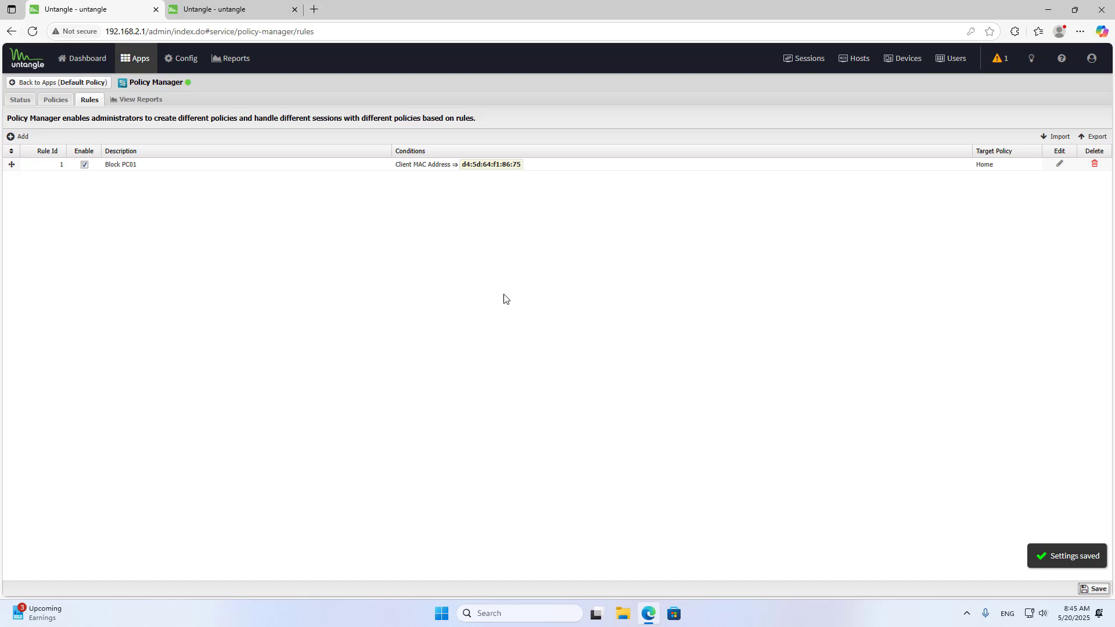
Switch to the Home policy and install the Firewall app there
click(48, 84)
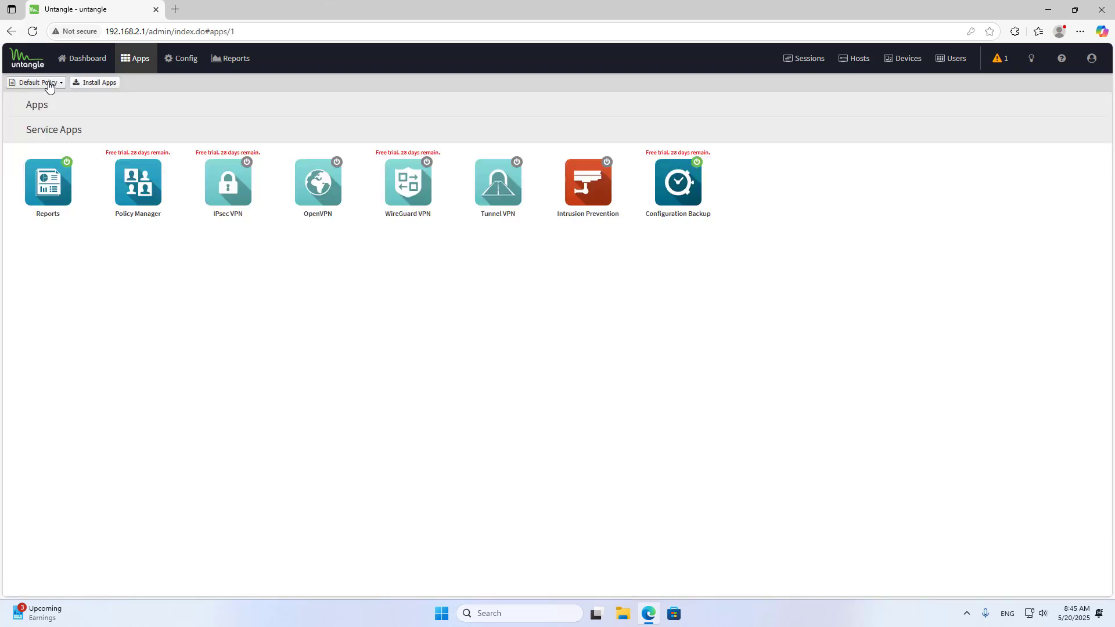
click(49, 83)
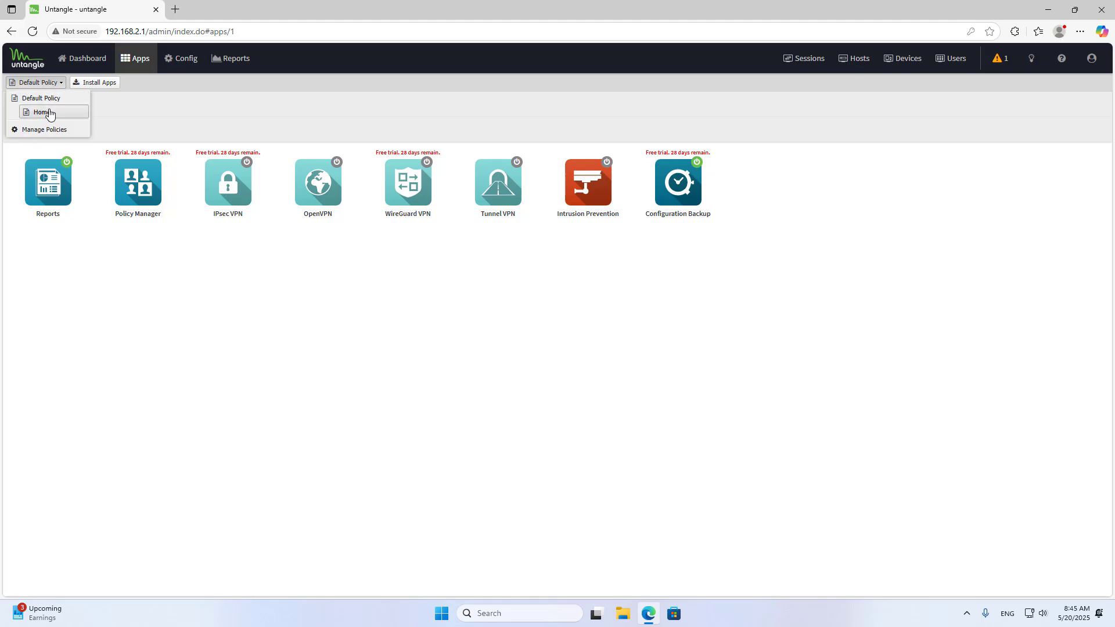
click(43, 112)
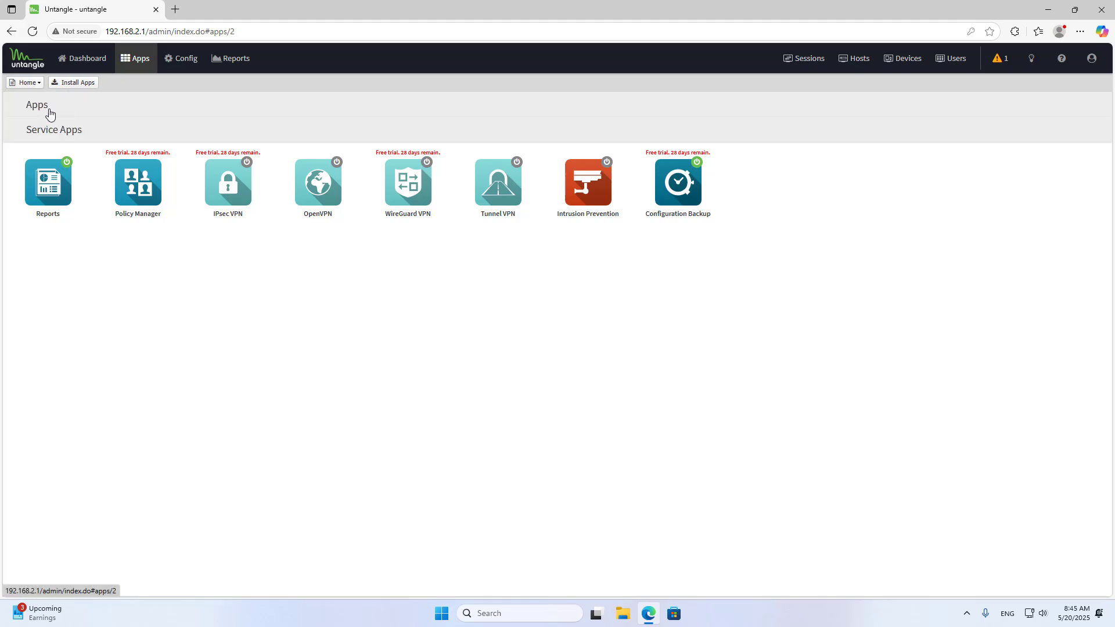
click(74, 83)
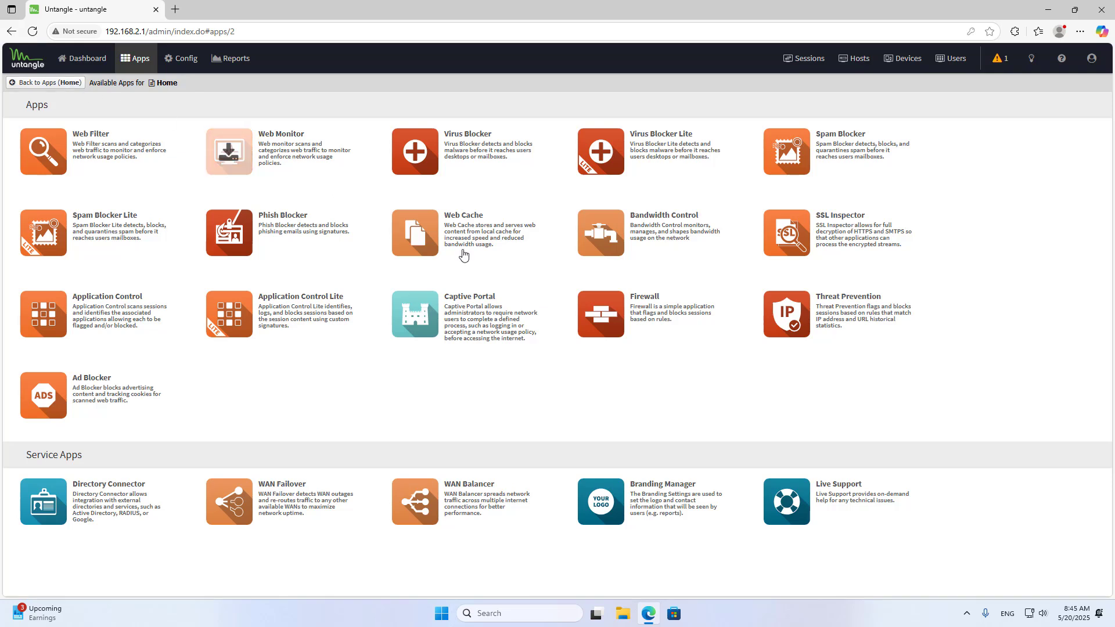
click(616, 322)
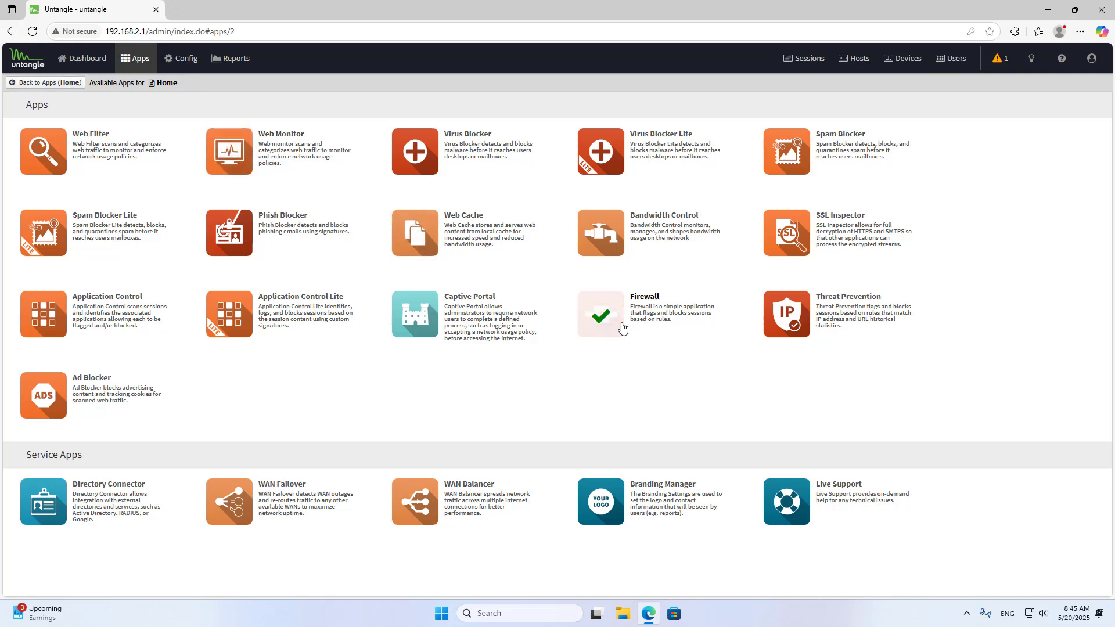
click(63, 83)
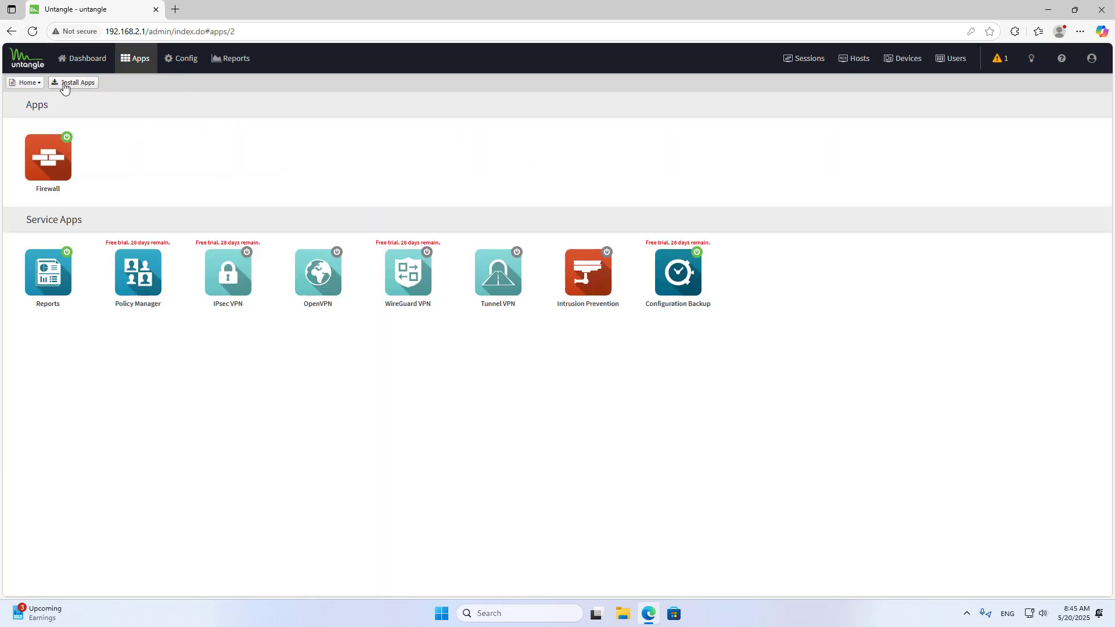
Start a new Firewall rule with a Source Interface Internal condition
click(50, 166)
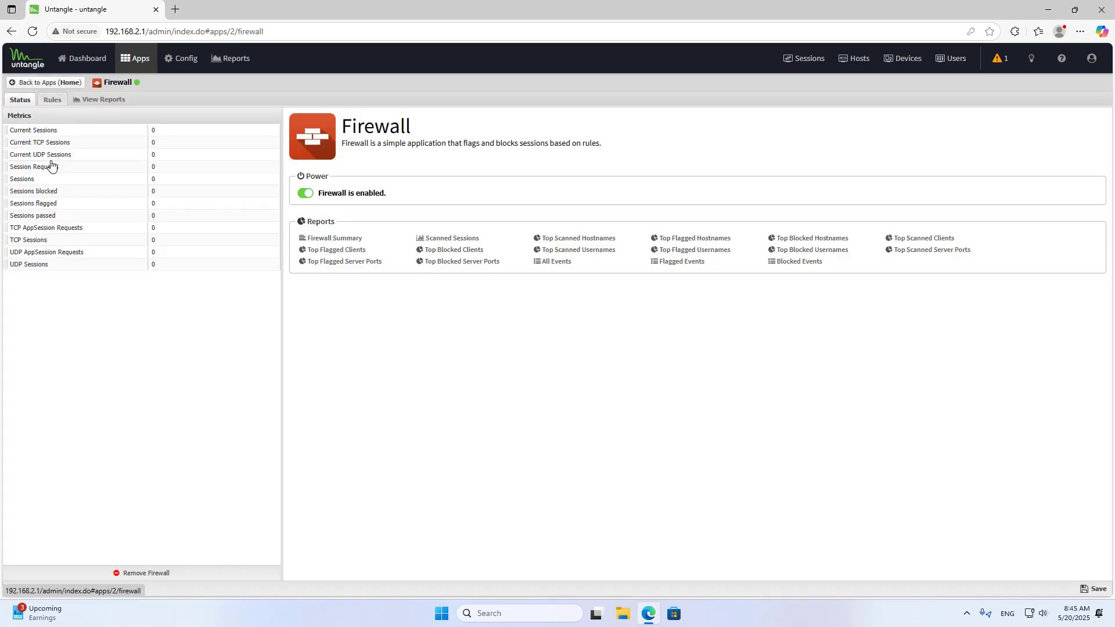
click(58, 104)
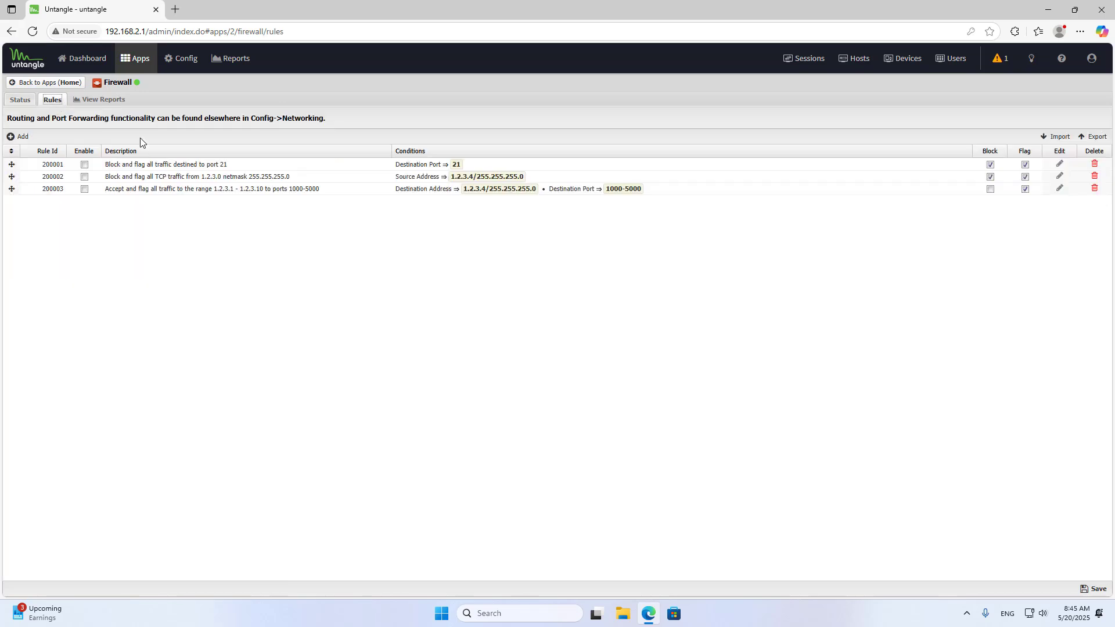
click(21, 137)
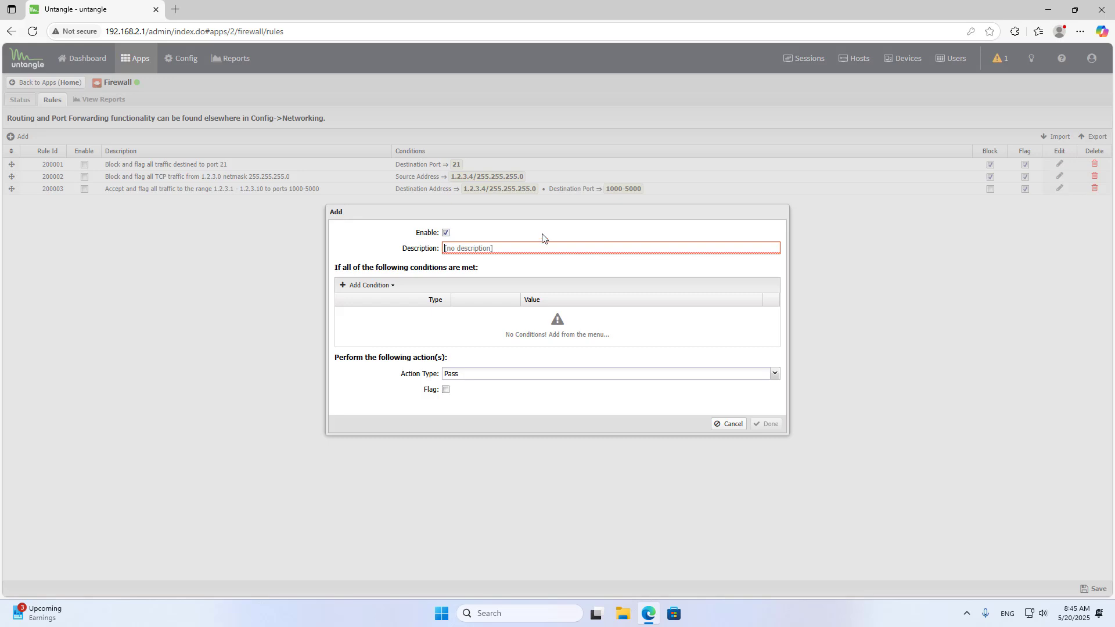
text(Block Internet)
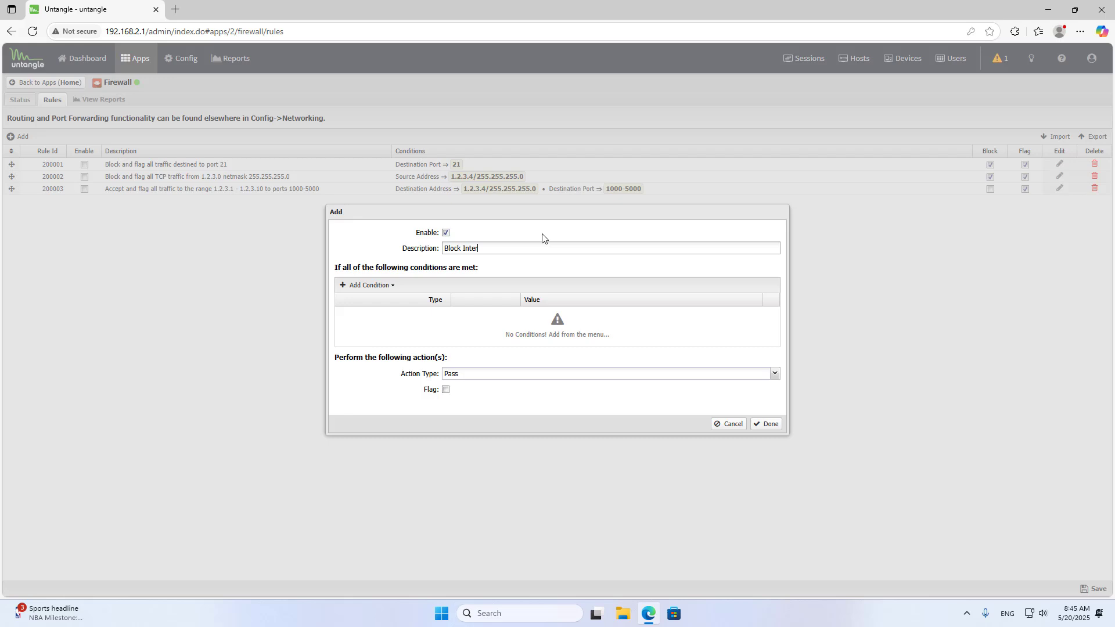
click(370, 286)
click(390, 292)
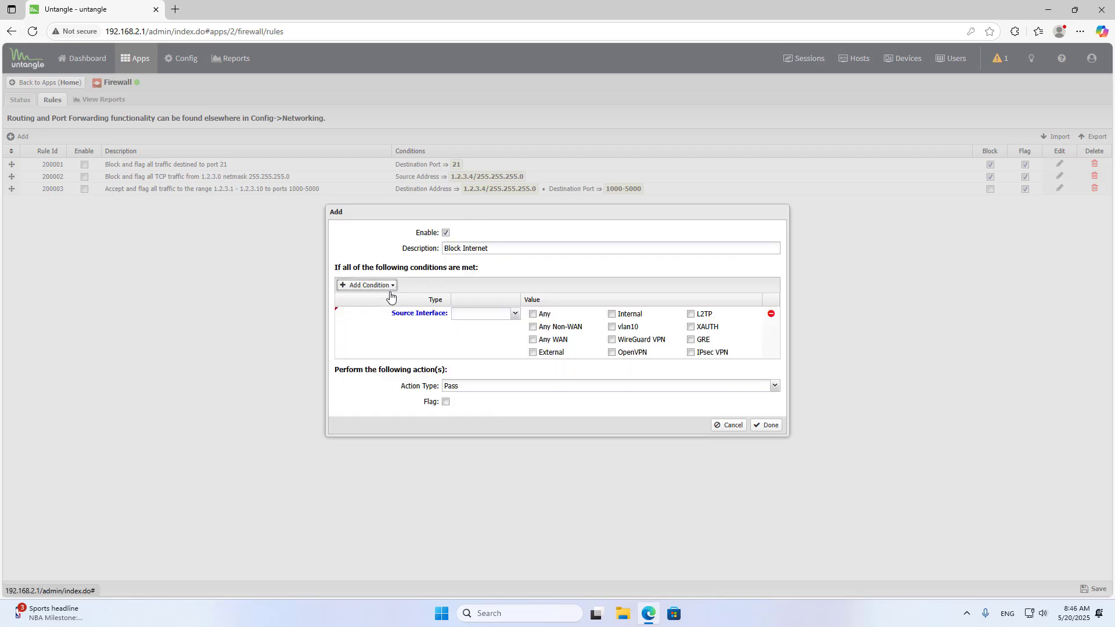
click(613, 315)
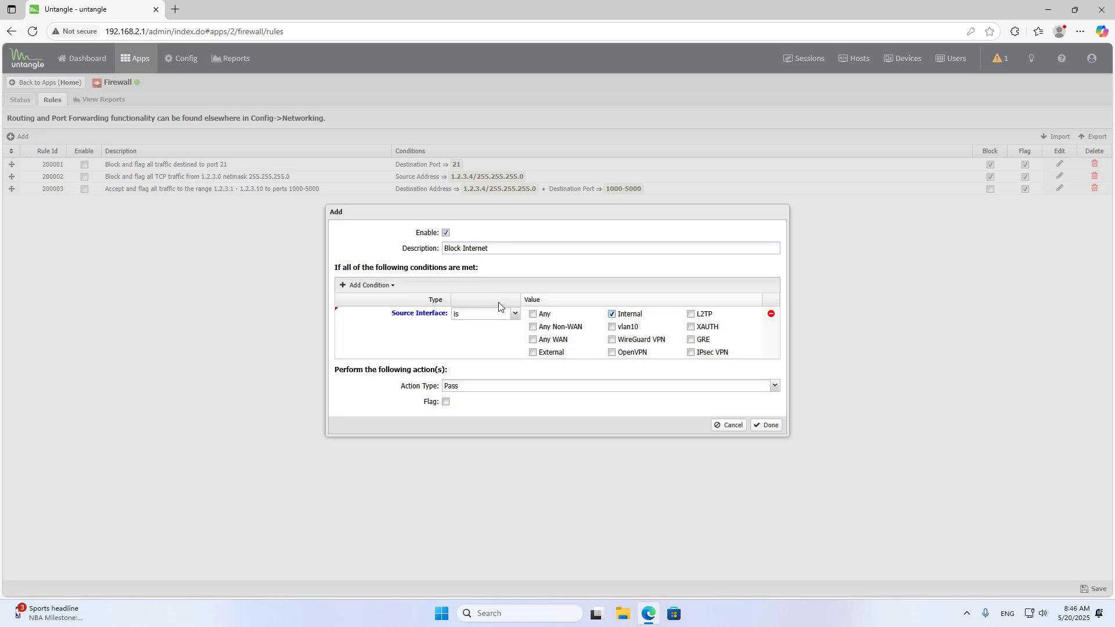
Add Destination Interface External and Protocol TCP/UDP conditions to the rule
click(383, 286)
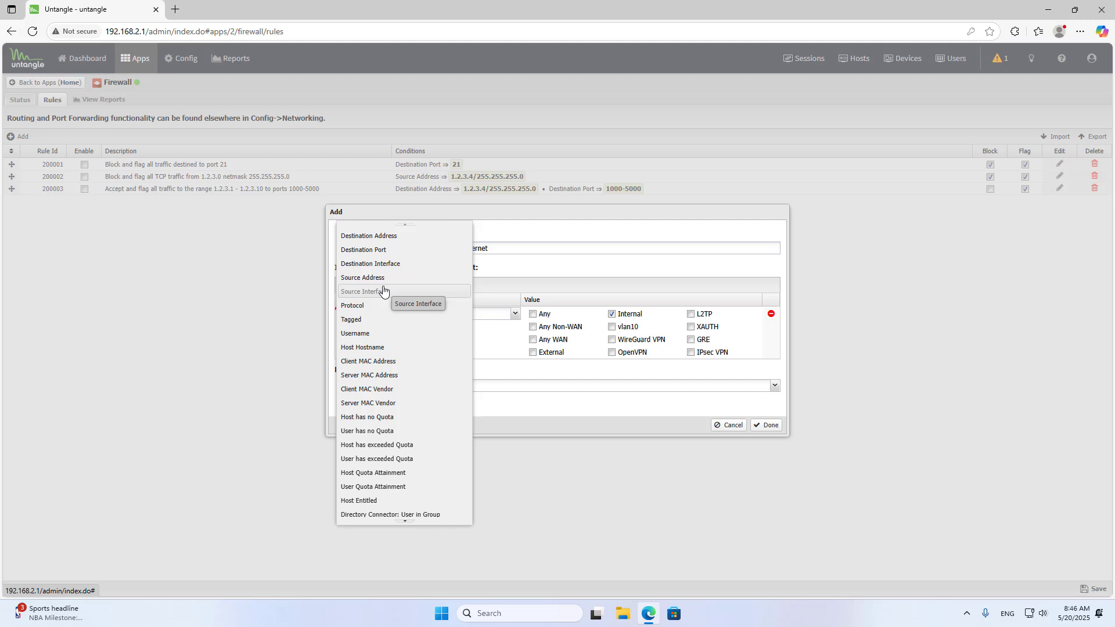
click(384, 263)
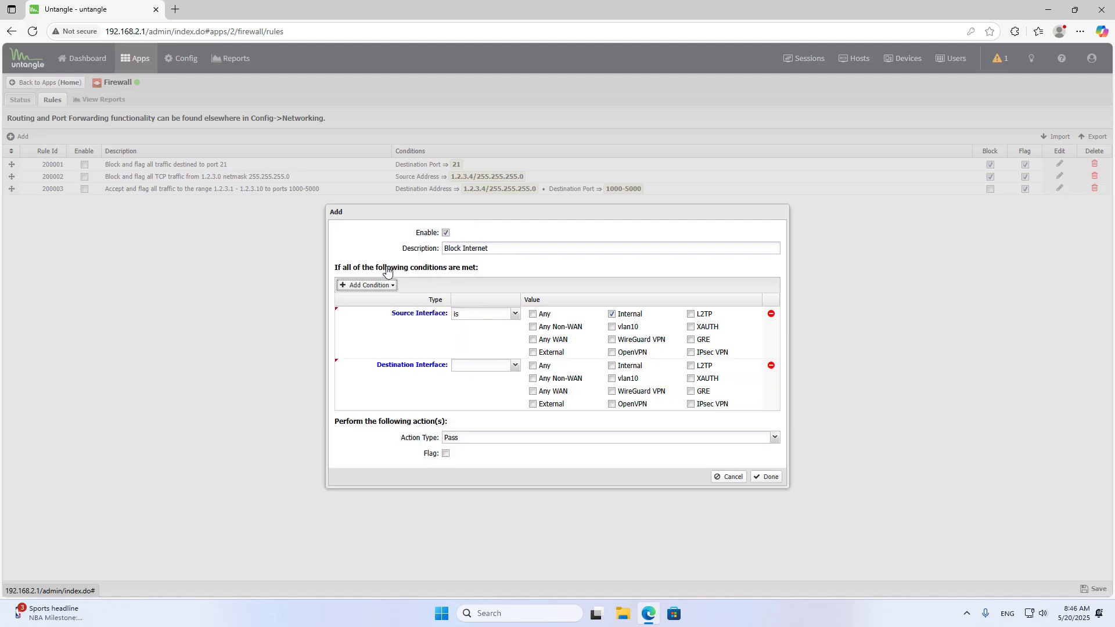
click(533, 405)
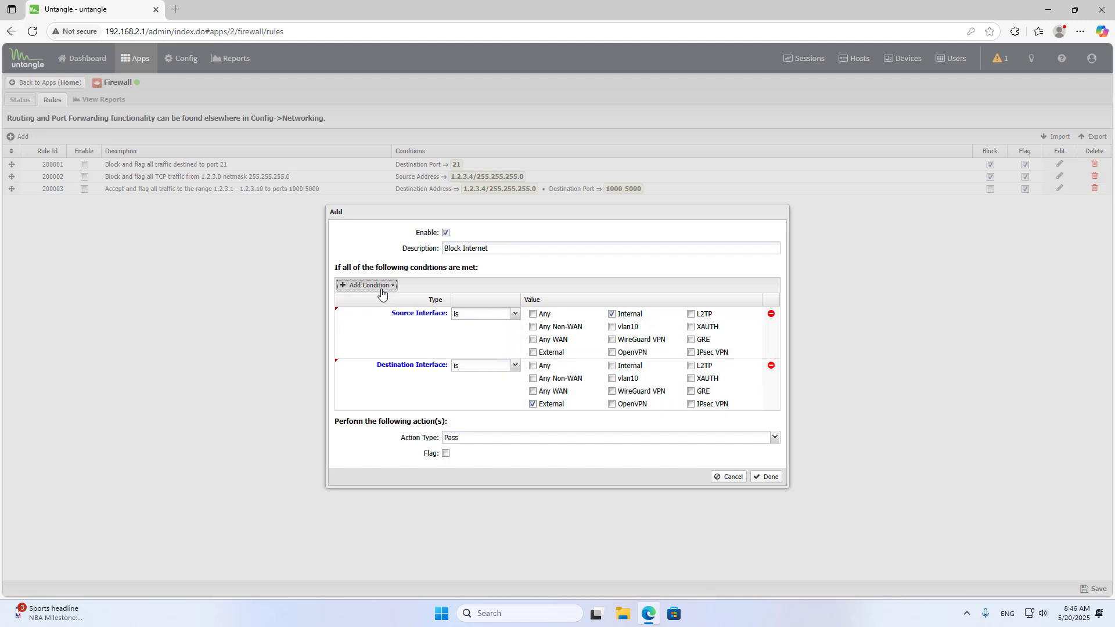
click(383, 286)
click(374, 305)
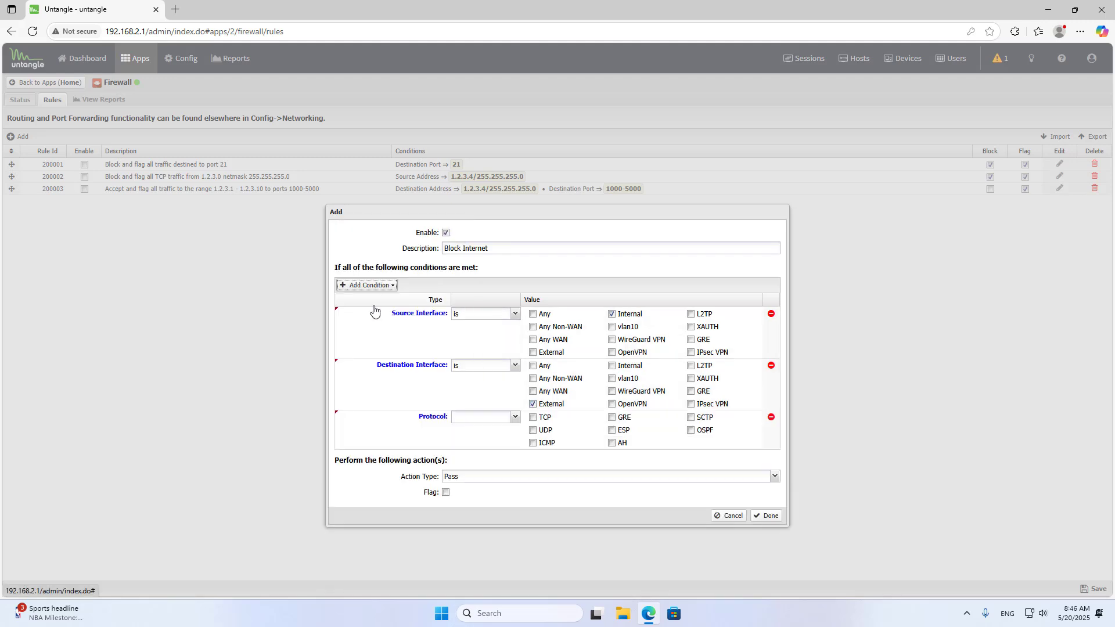
click(533, 417)
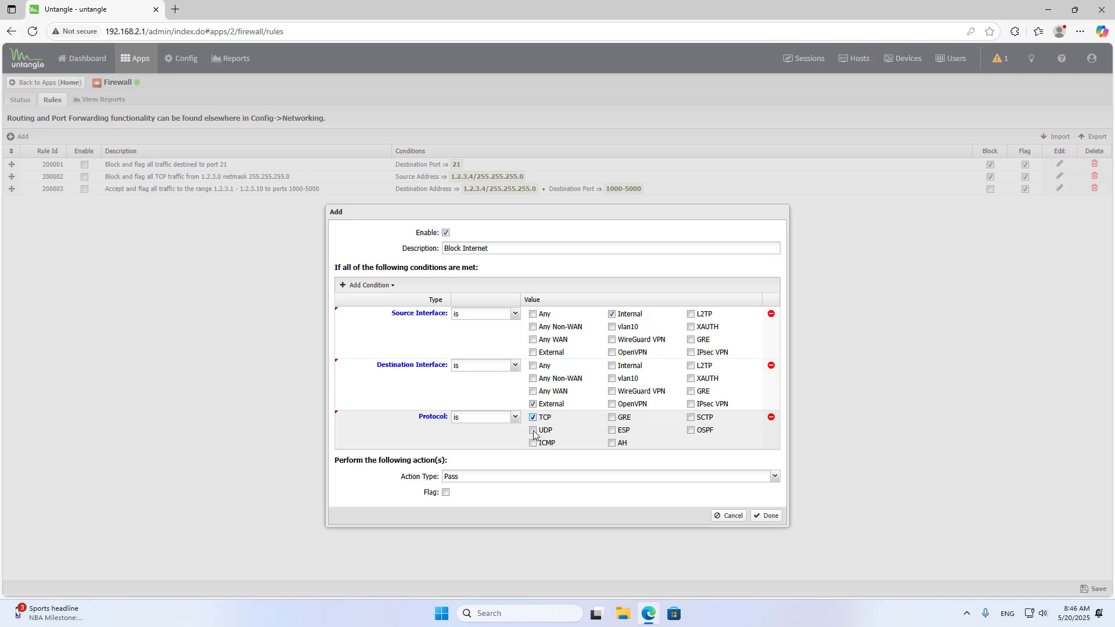
Set the action to Block, finish the Block Internet rule, and save it
click(773, 476)
click(486, 490)
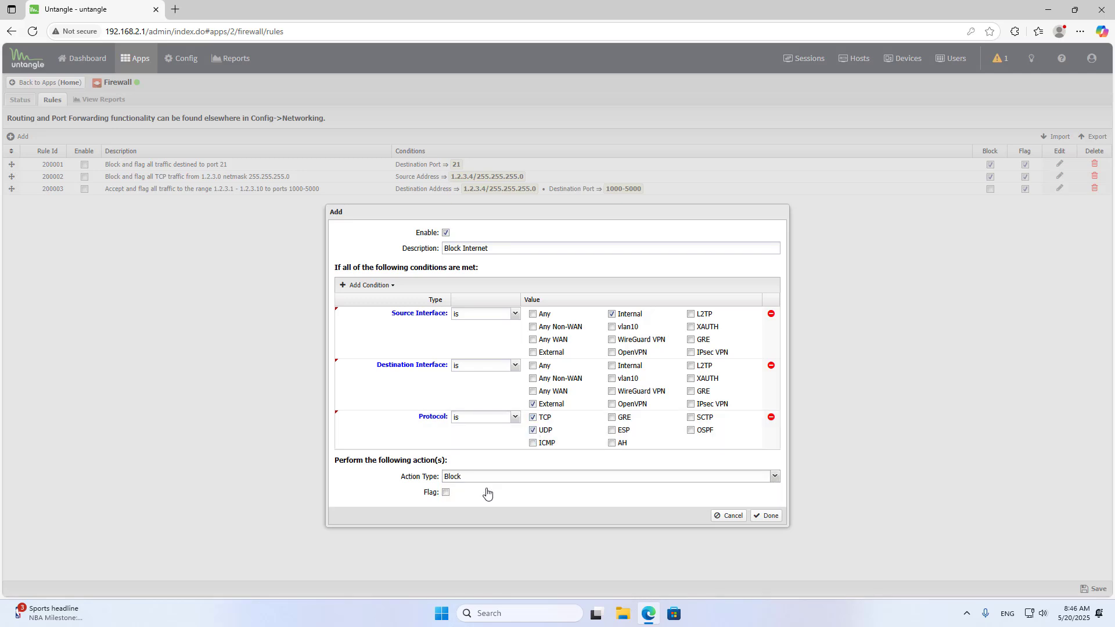
click(765, 515)
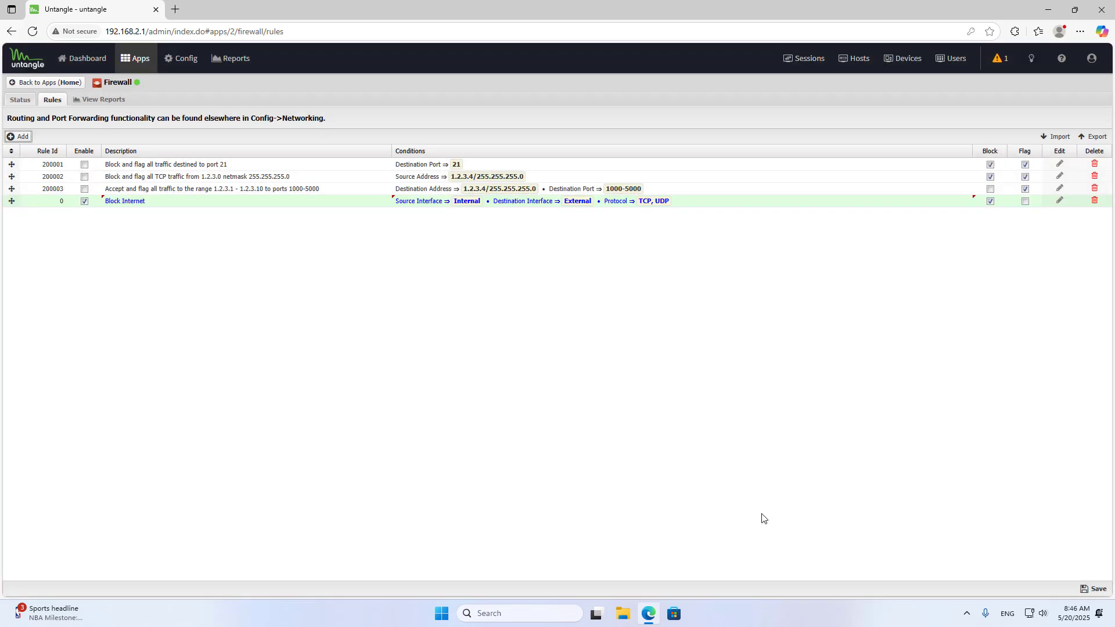
click(346, 204)
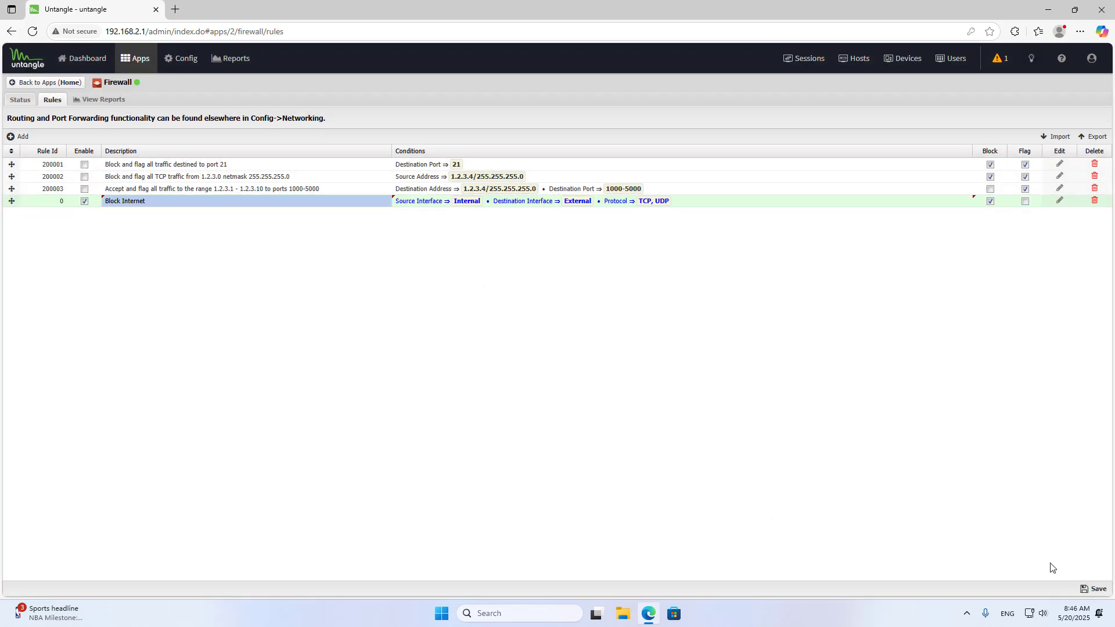
click(1093, 589)
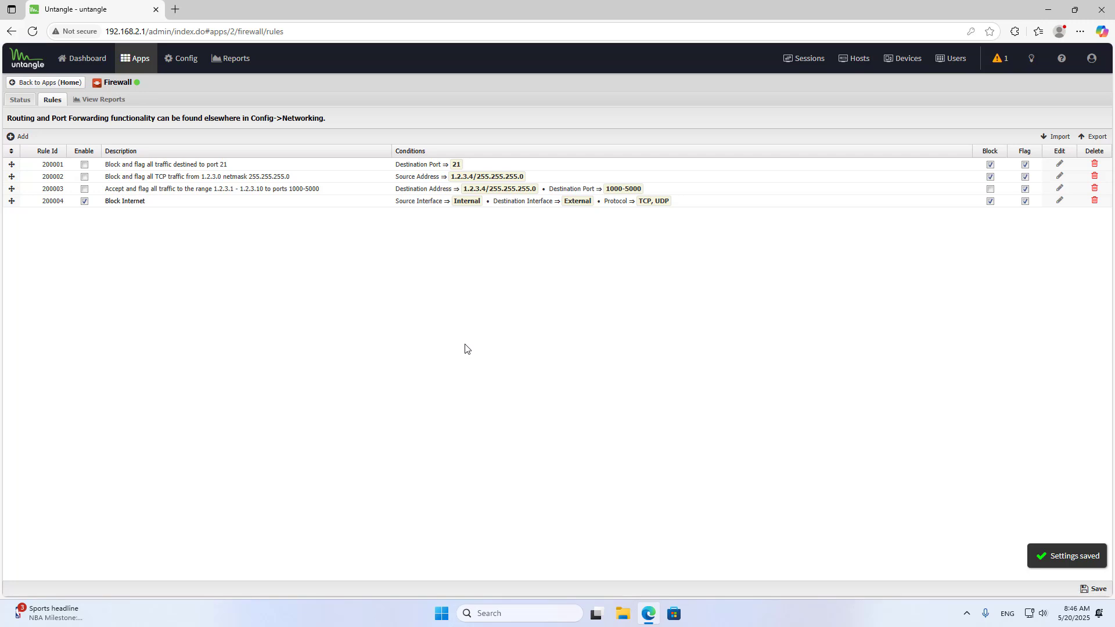
click(244, 206)
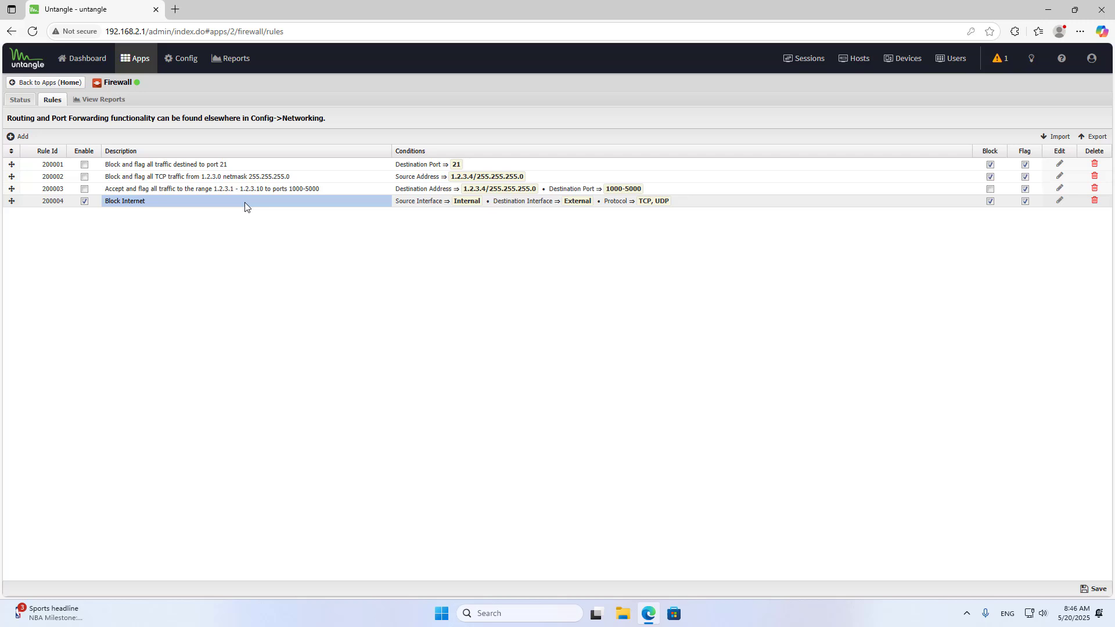
Return to Home's apps and select Block PC01 in Policy Manager's Rules
click(39, 83)
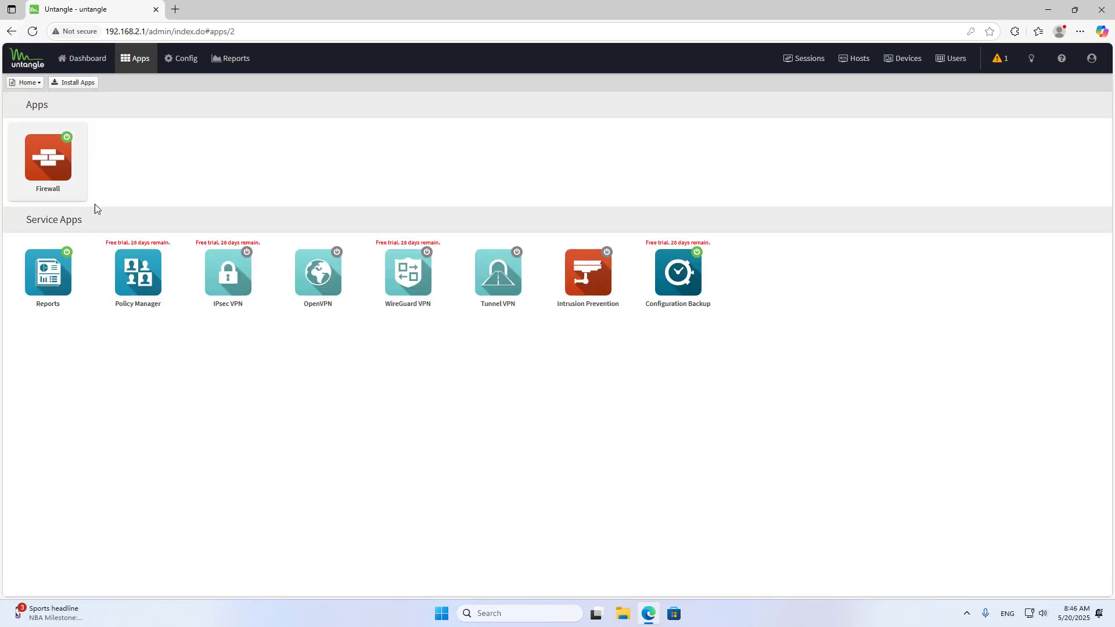
click(137, 273)
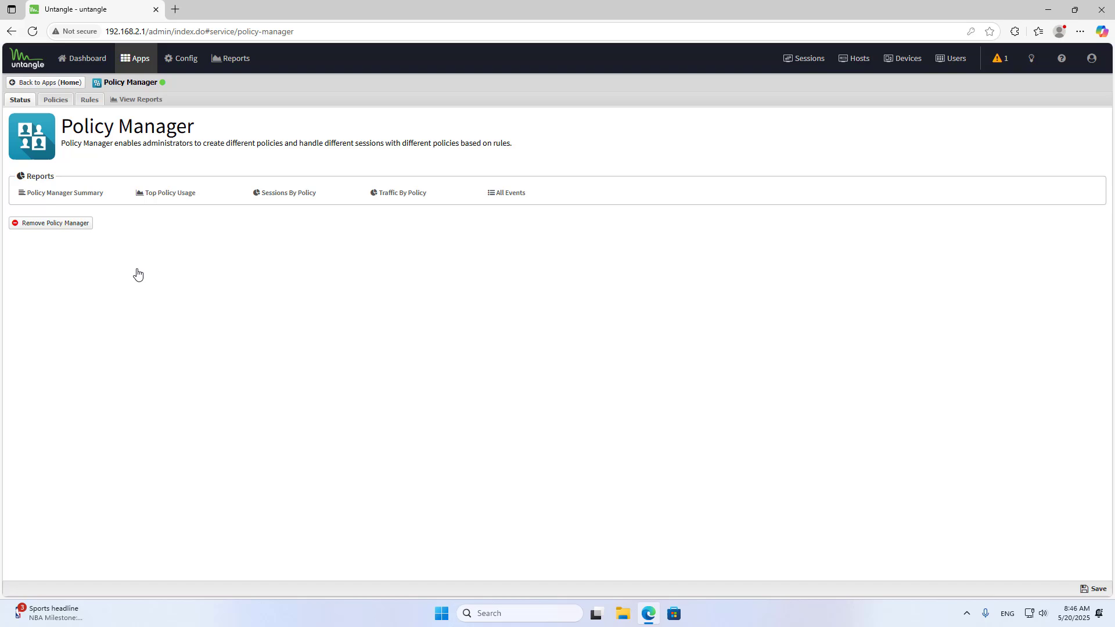
click(87, 101)
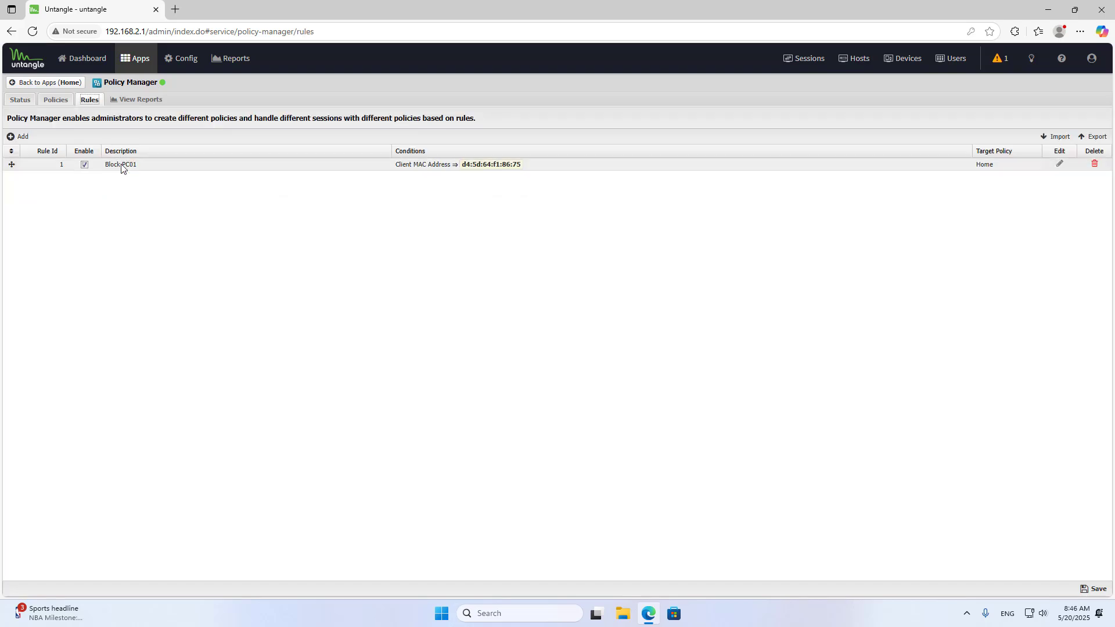
click(179, 165)
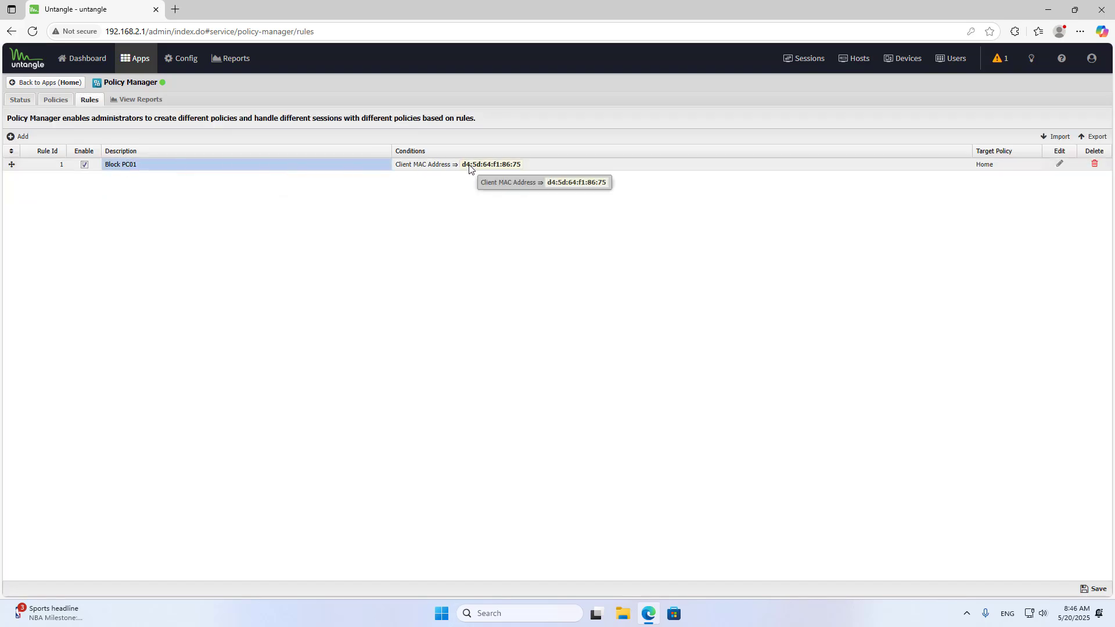
Open google.com in a new browser tab, then return to Untangle
click(177, 12)
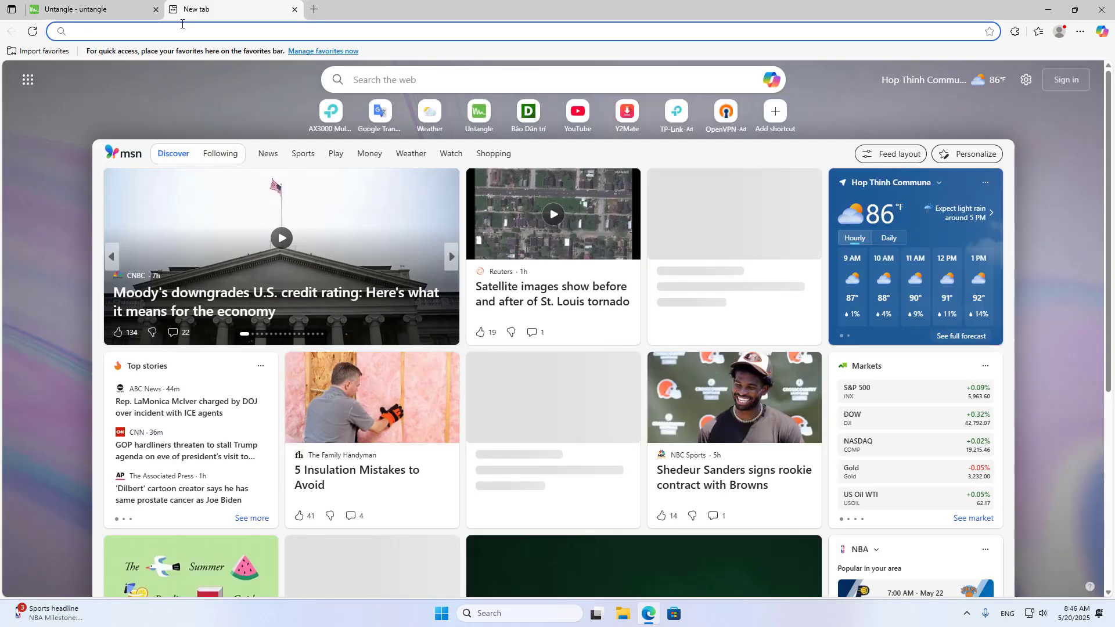
text(go)
key(Return)
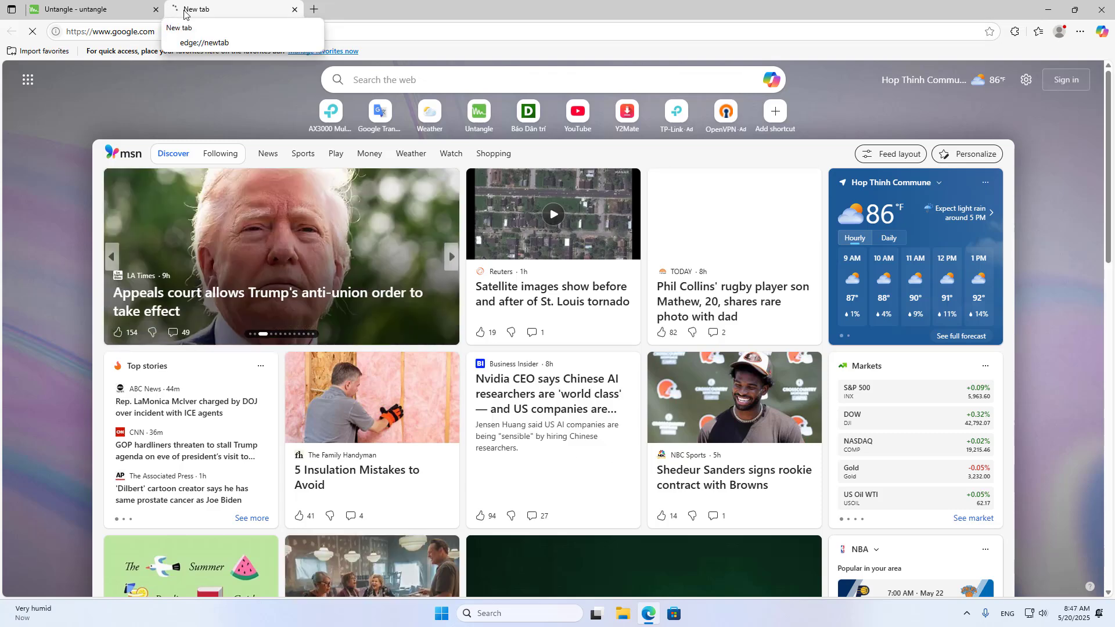
click(122, 19)
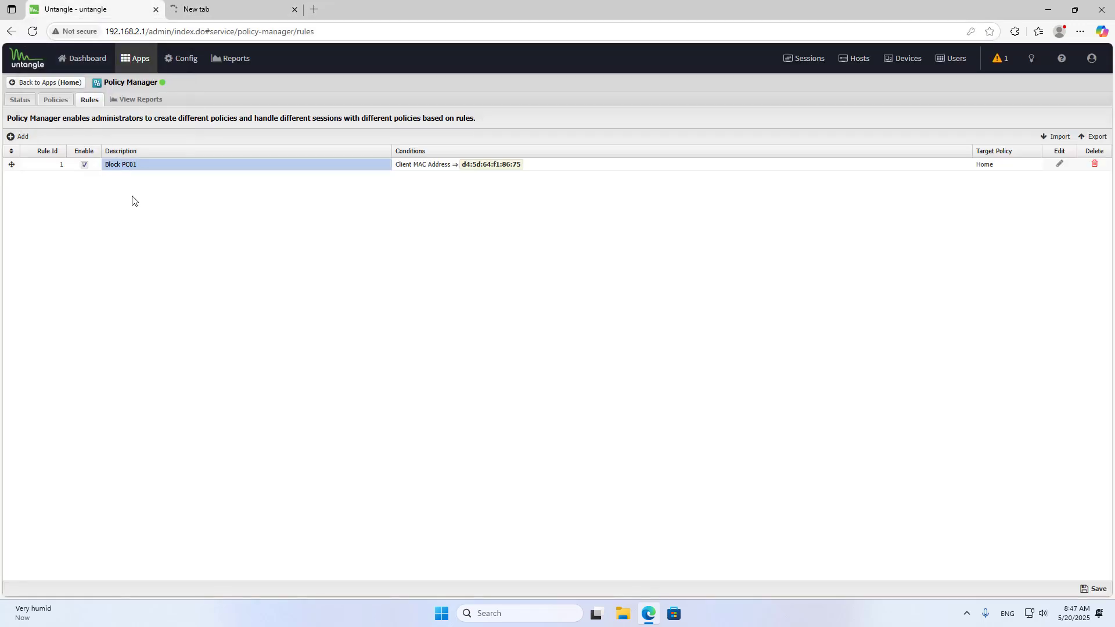
Save the enabled Block PC01 rule and reopen it for editing
click(1094, 588)
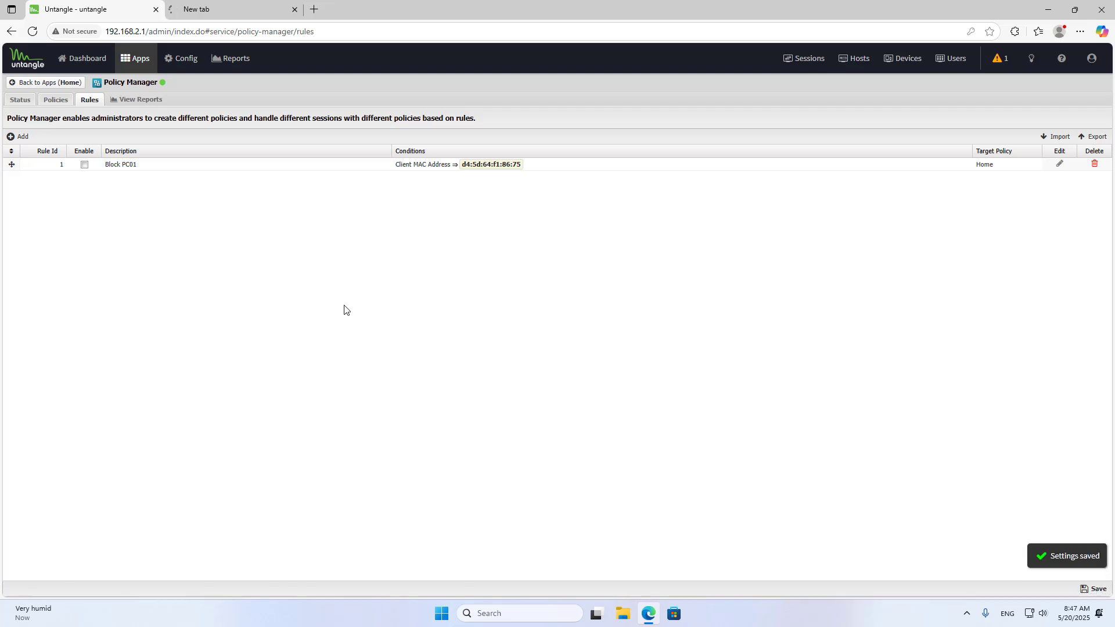
click(218, 11)
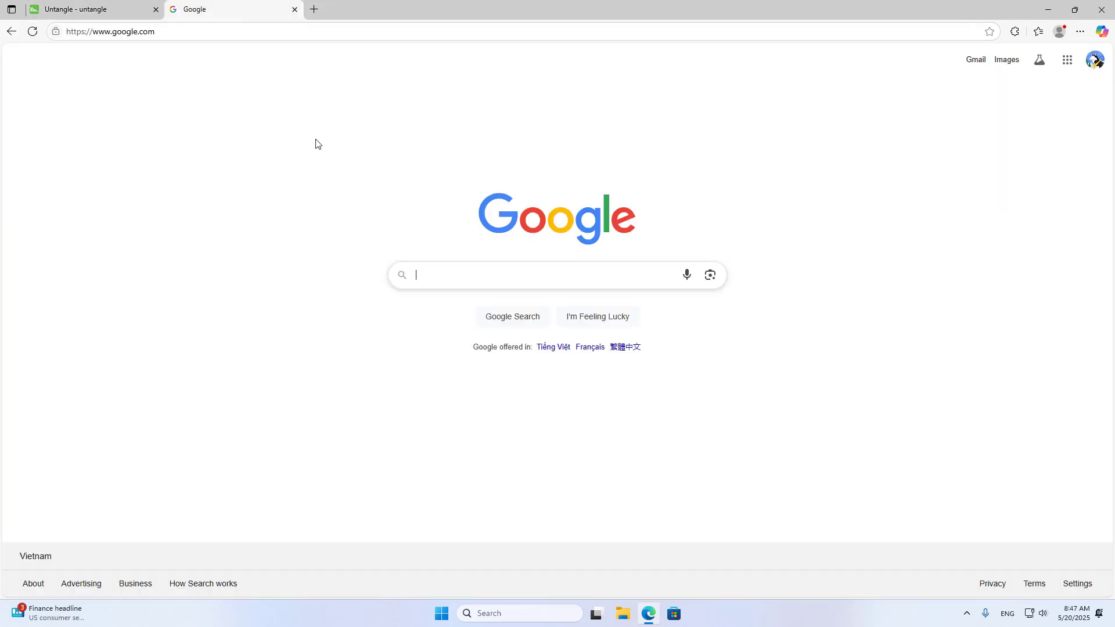
click(108, 8)
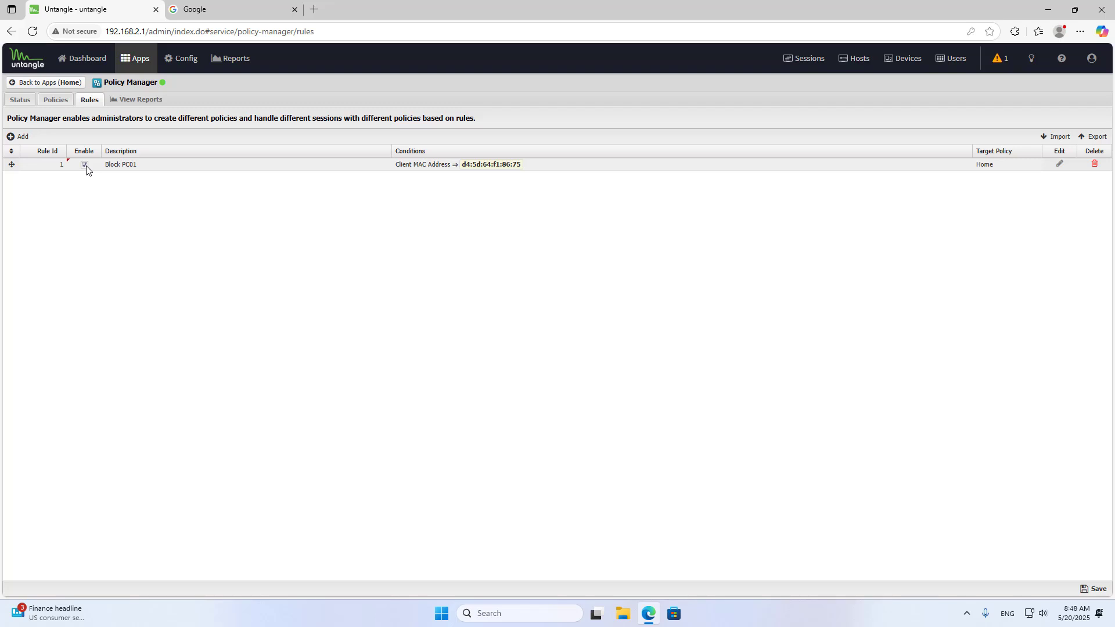
click(1093, 588)
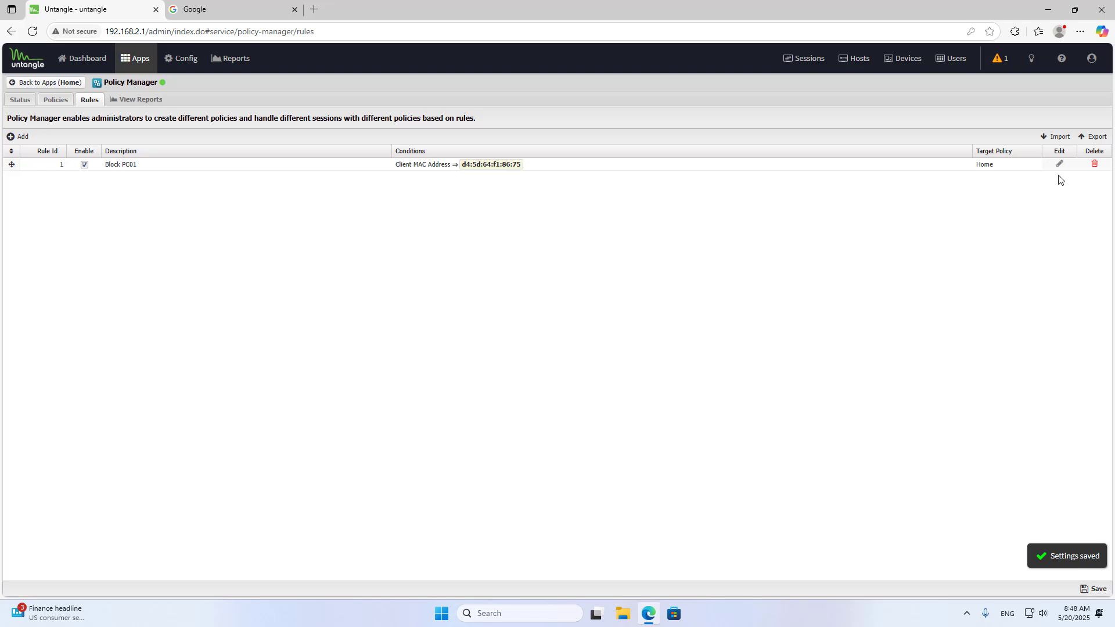
click(1059, 166)
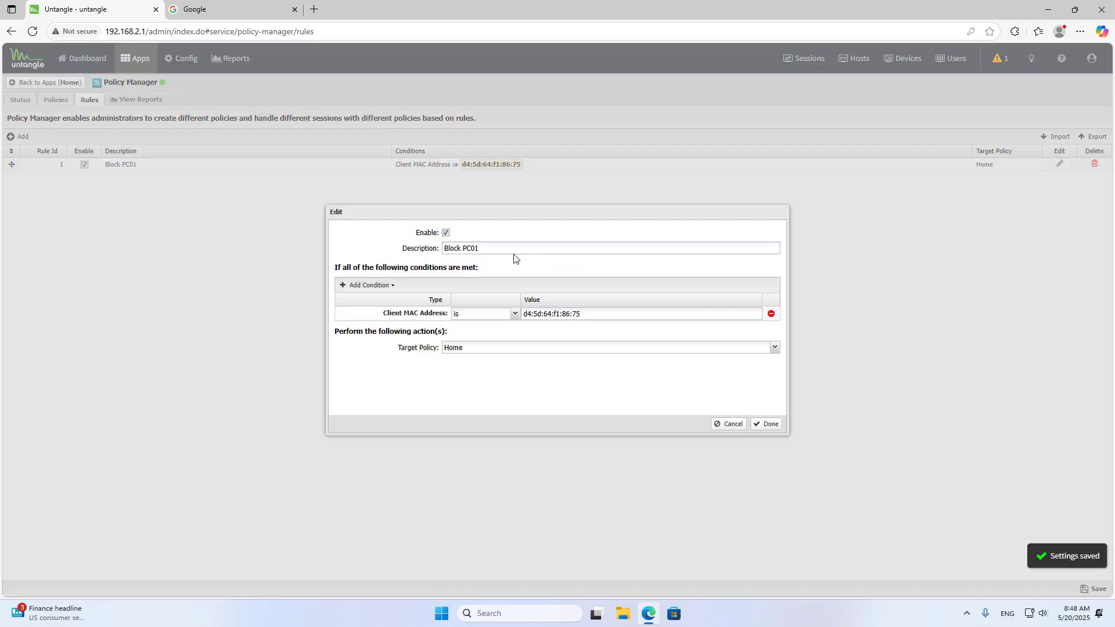
Add a Time of Day condition starting at 19:00
click(373, 286)
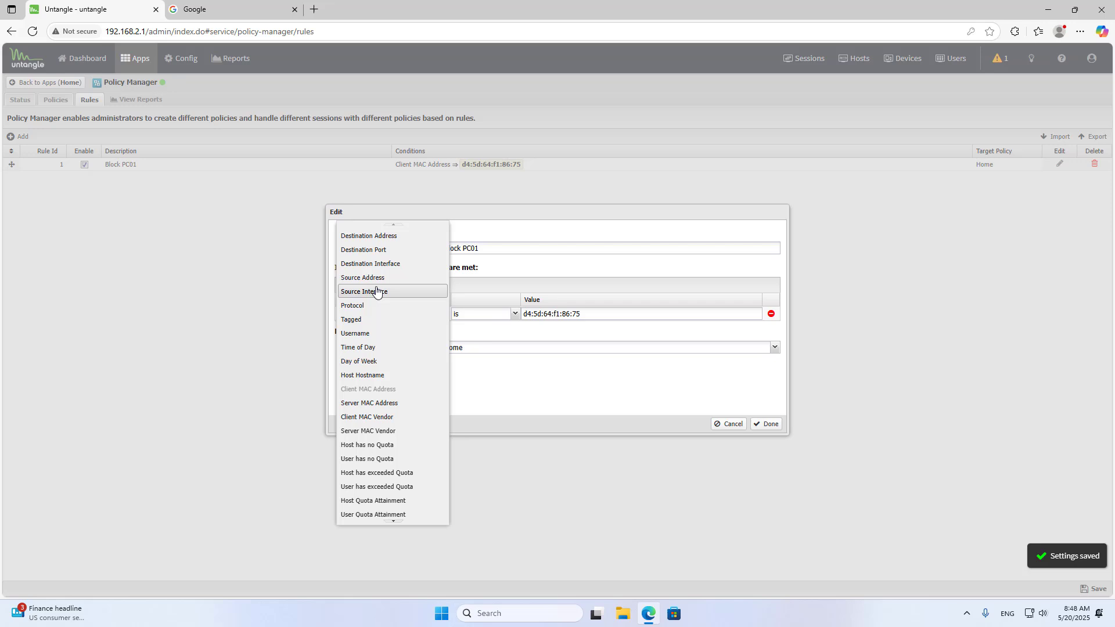
click(369, 349)
click(538, 328)
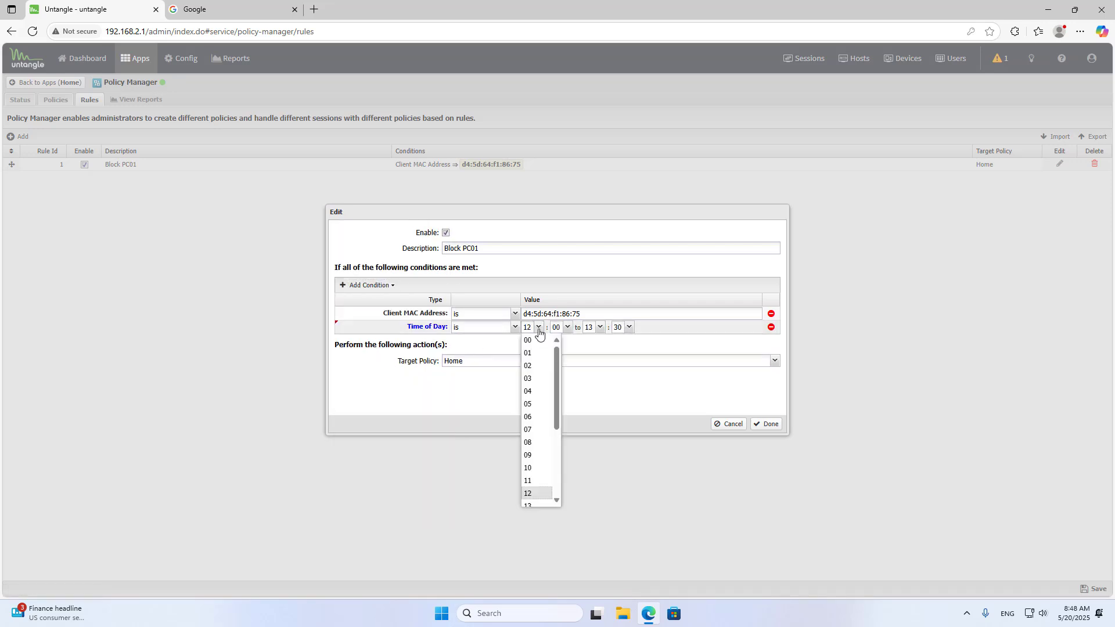
drag(557, 356, 567, 440)
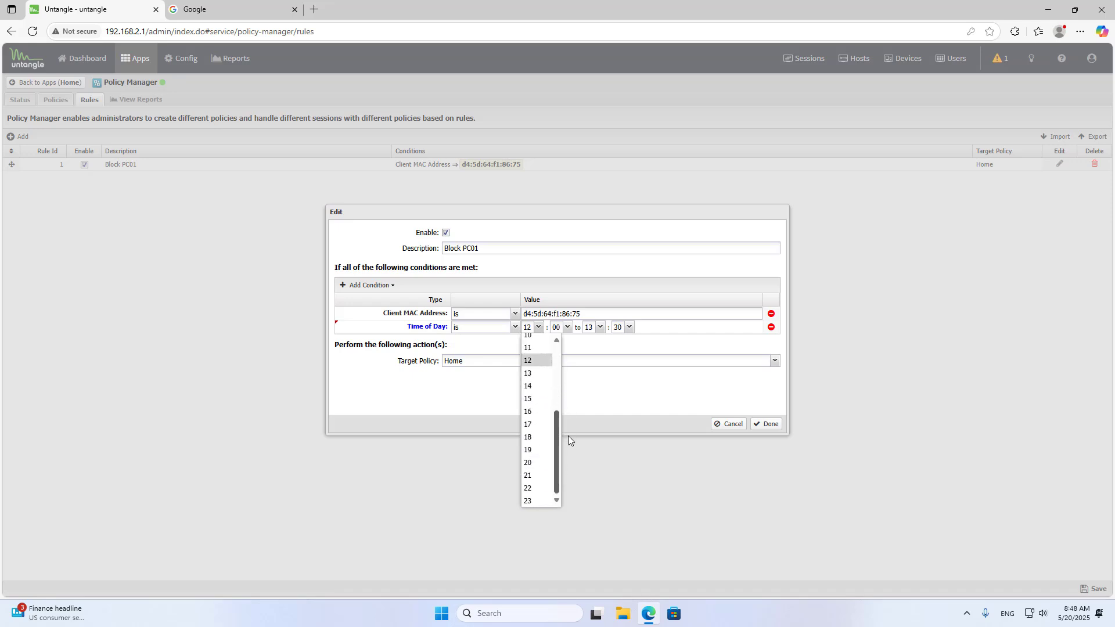
click(540, 450)
Set the end time to 23:59, confirm the condition, and save the rule
click(600, 326)
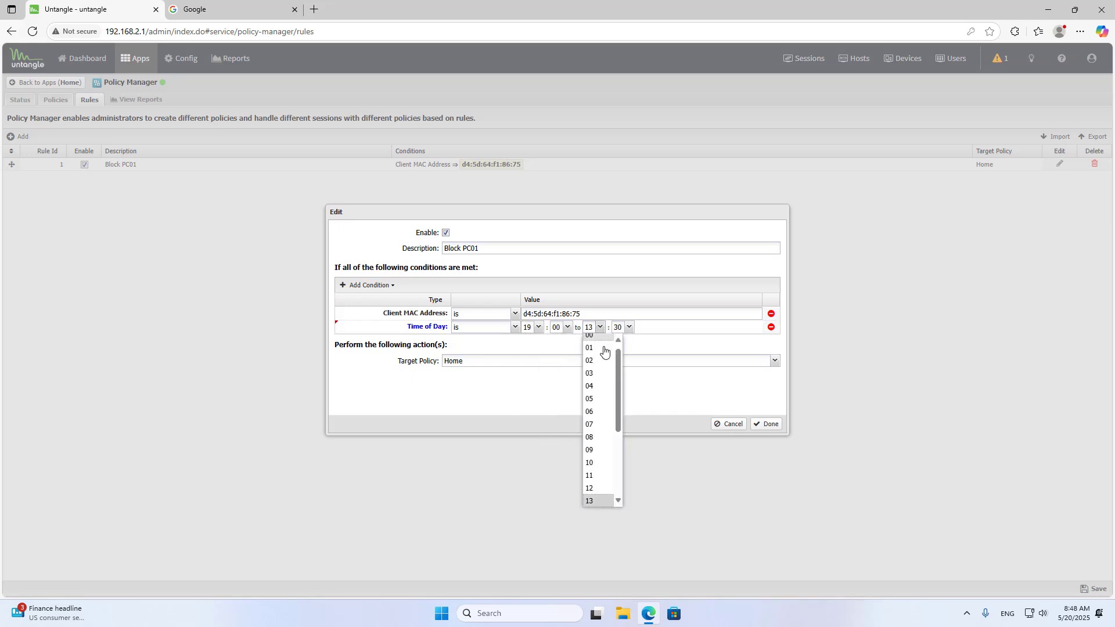
scroll(616, 384, down, 1)
scroll(607, 436, down, 2)
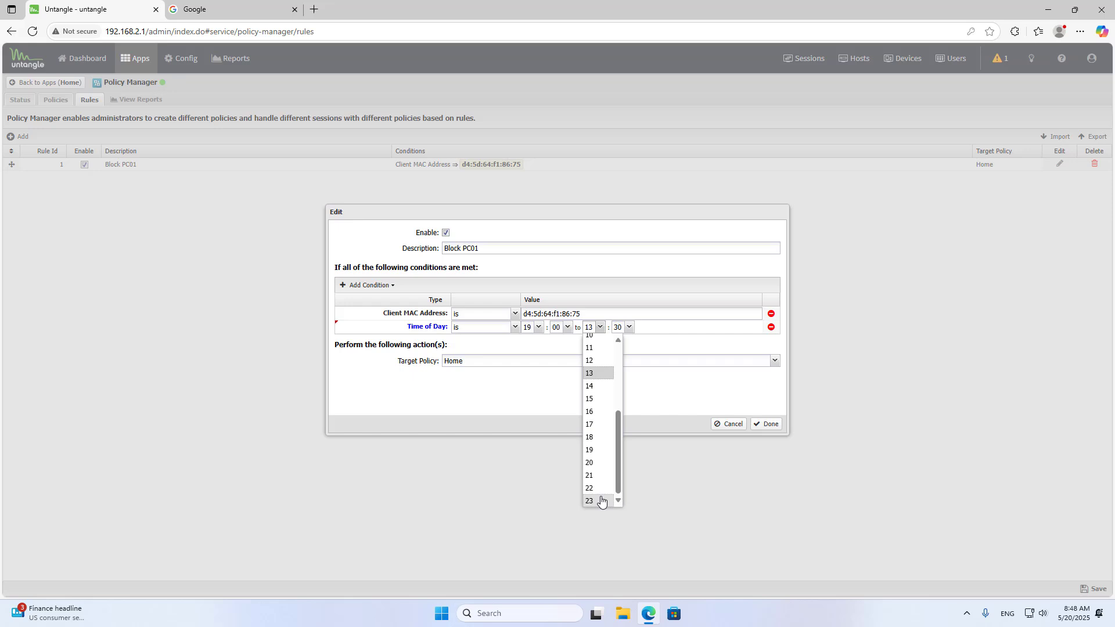
click(598, 496)
click(627, 328)
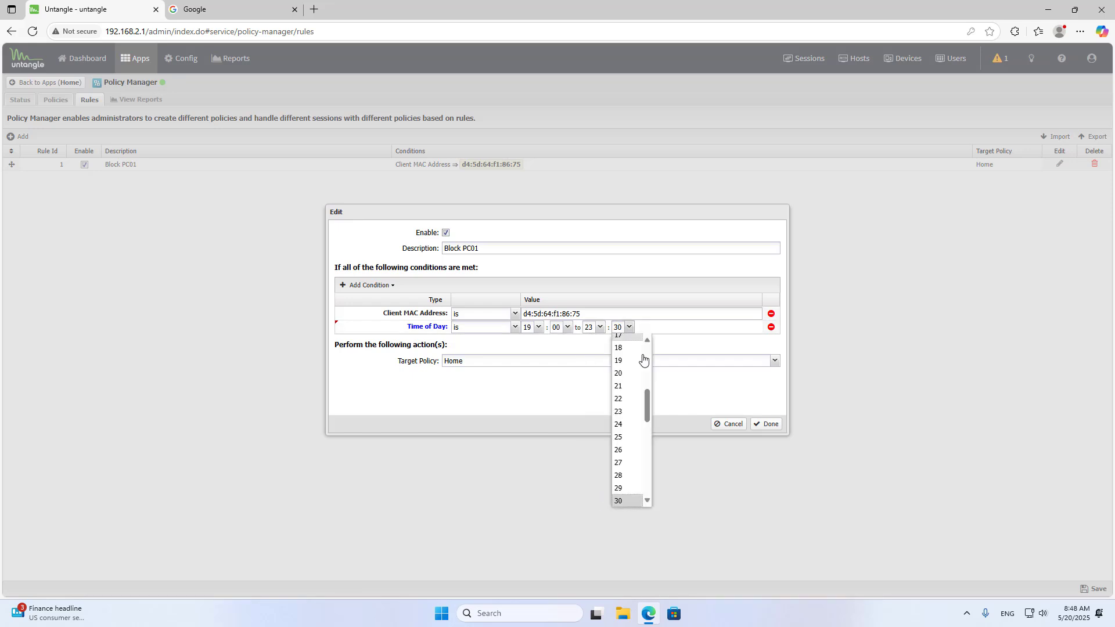
drag(646, 421, 647, 489)
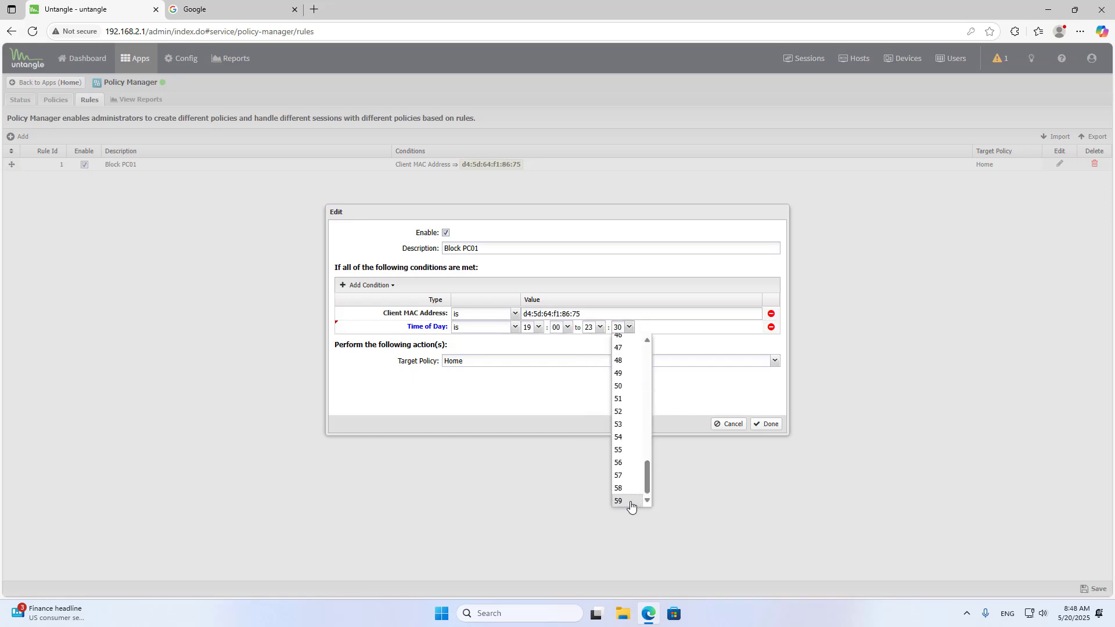
click(631, 497)
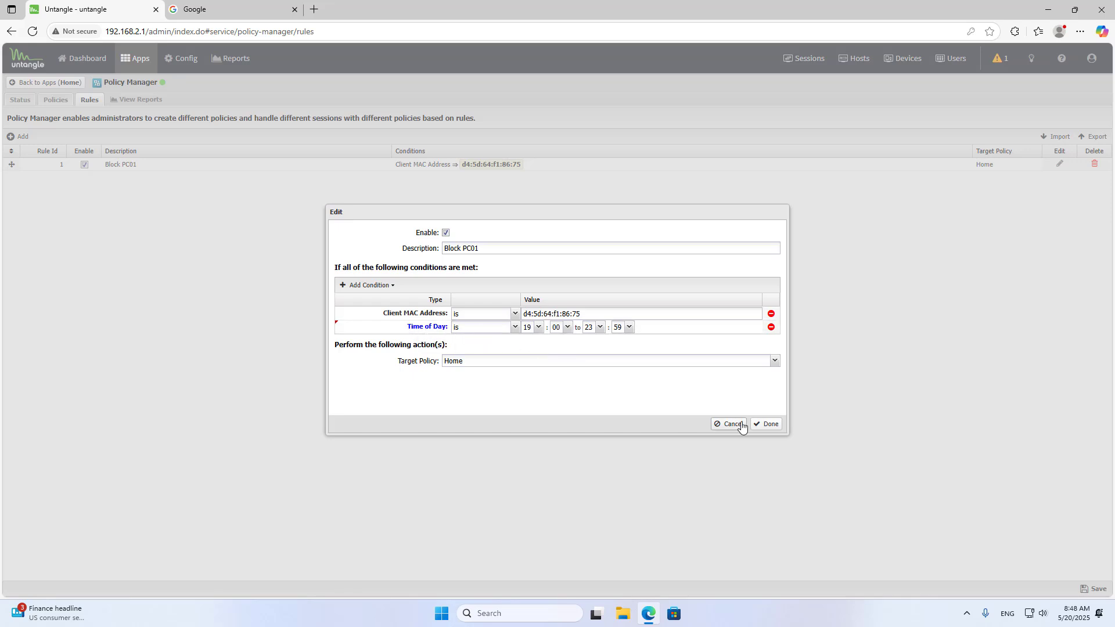
click(764, 426)
click(1090, 588)
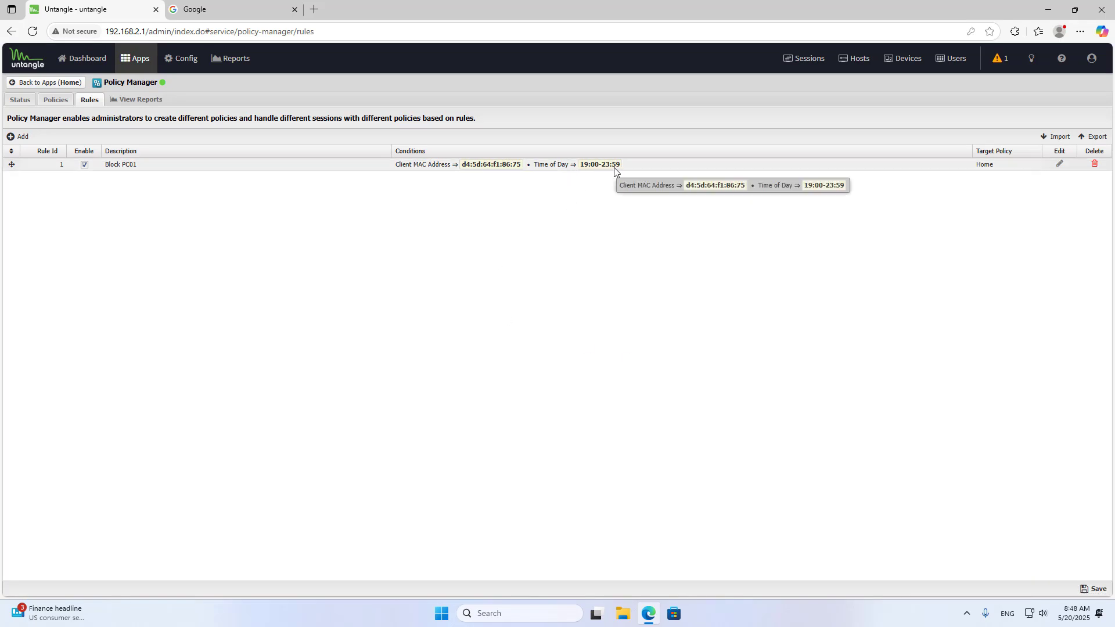
Add a Day of Week condition (Monday through Saturday) to the Block PC01 rule and save it
click(1061, 165)
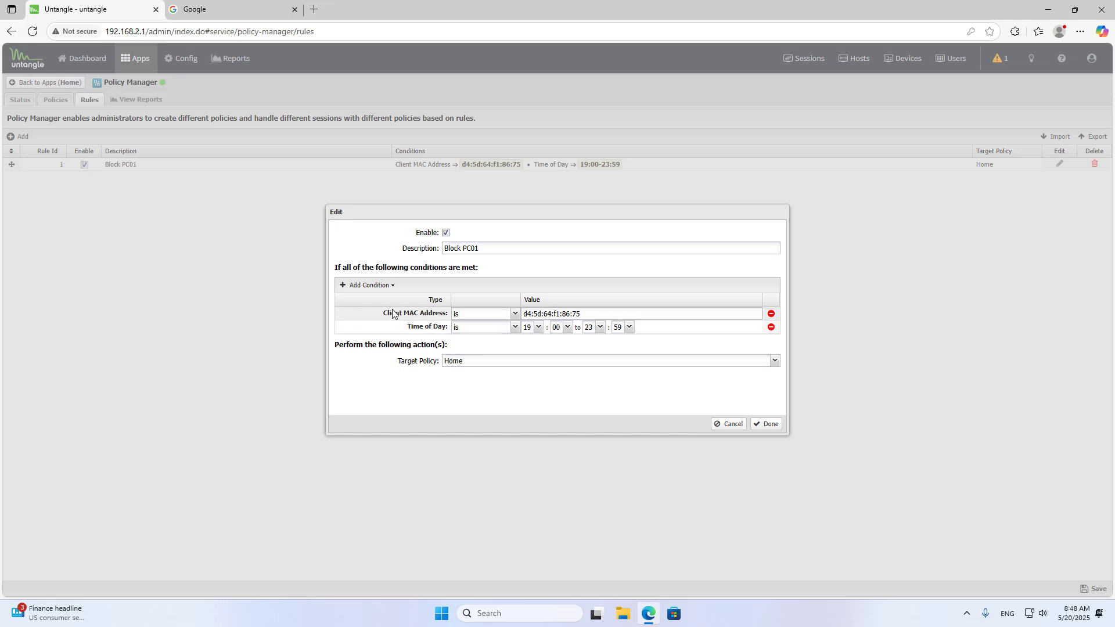
click(364, 286)
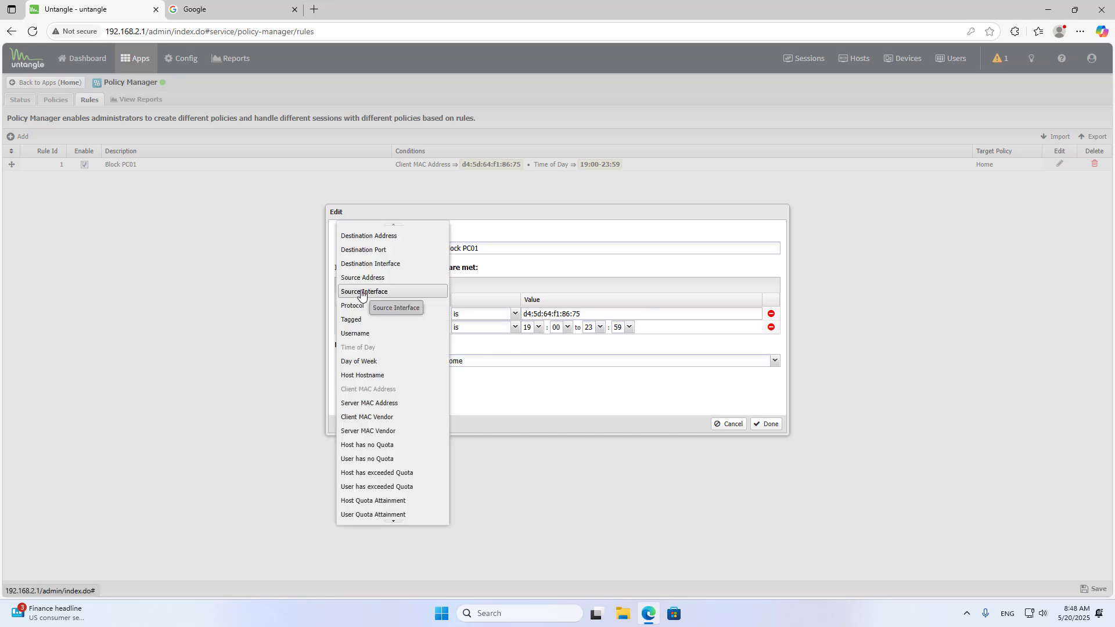
click(359, 362)
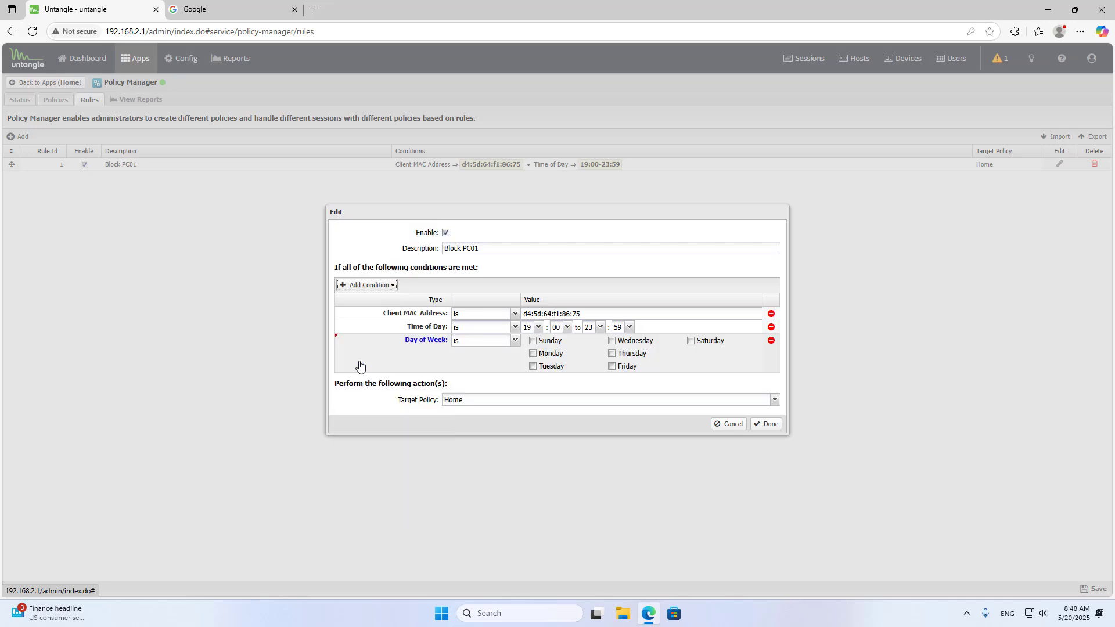
click(533, 353)
click(533, 365)
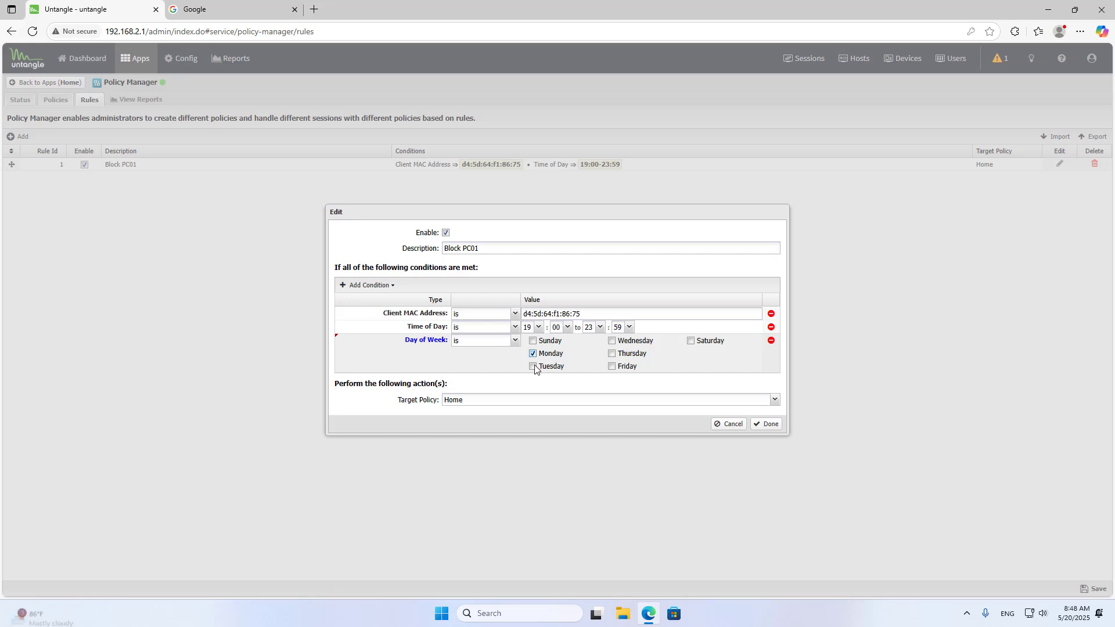
click(612, 366)
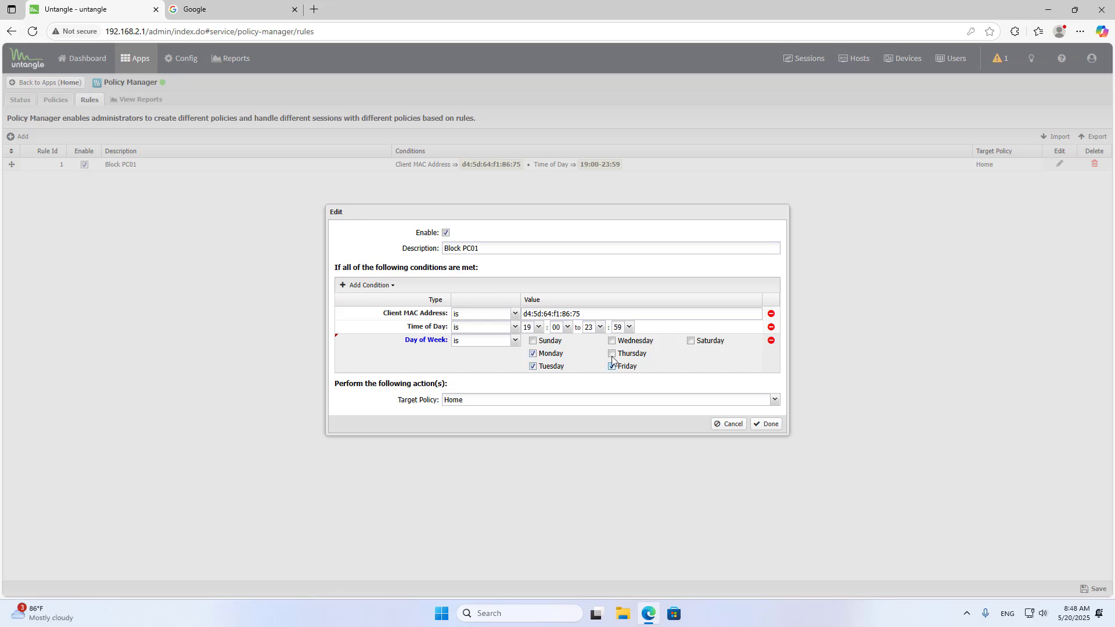
click(690, 342)
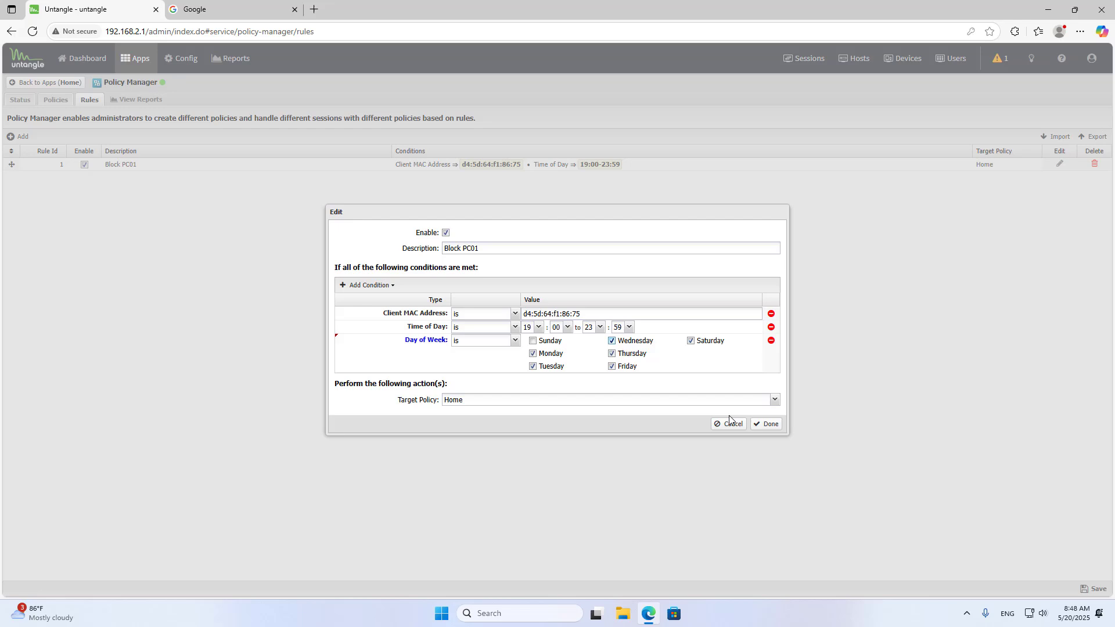
click(765, 425)
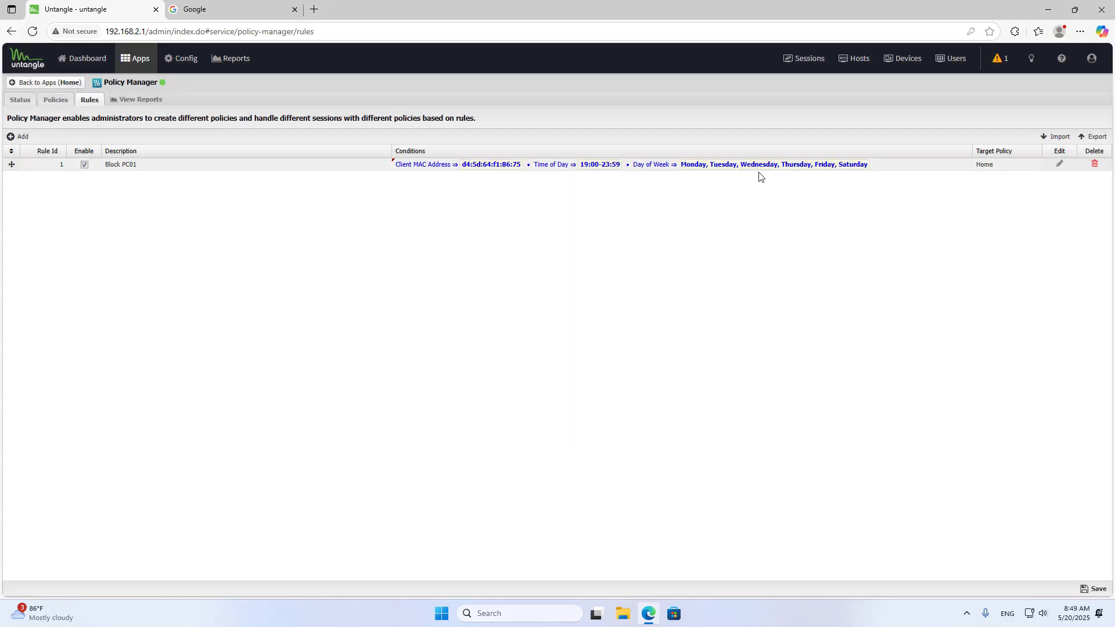
click(1094, 587)
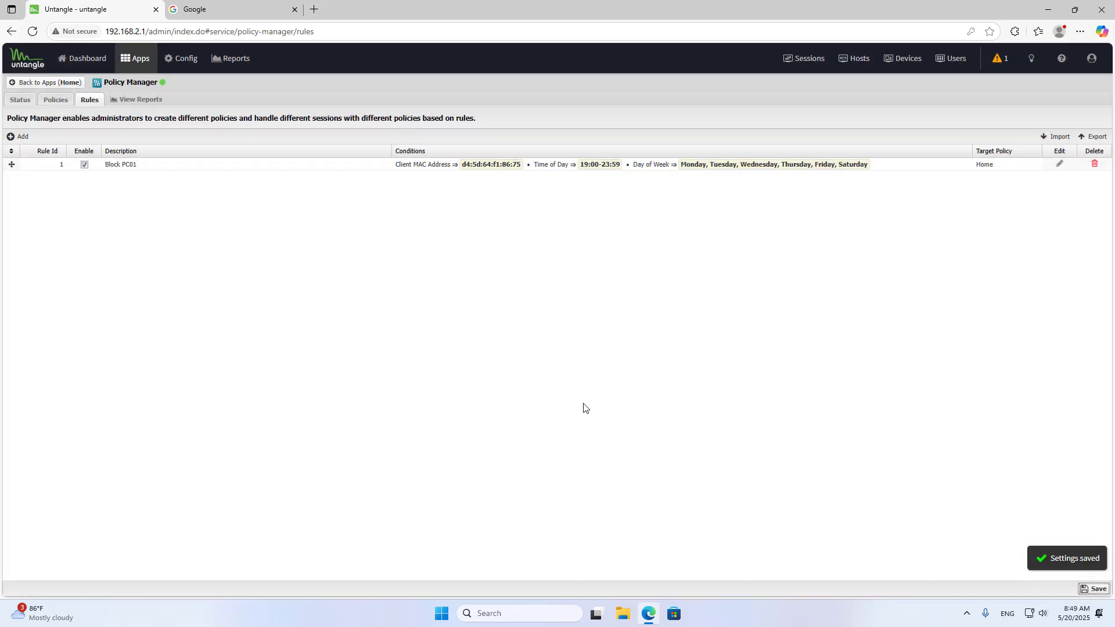
Review the vlan10 interface's status details
click(132, 201)
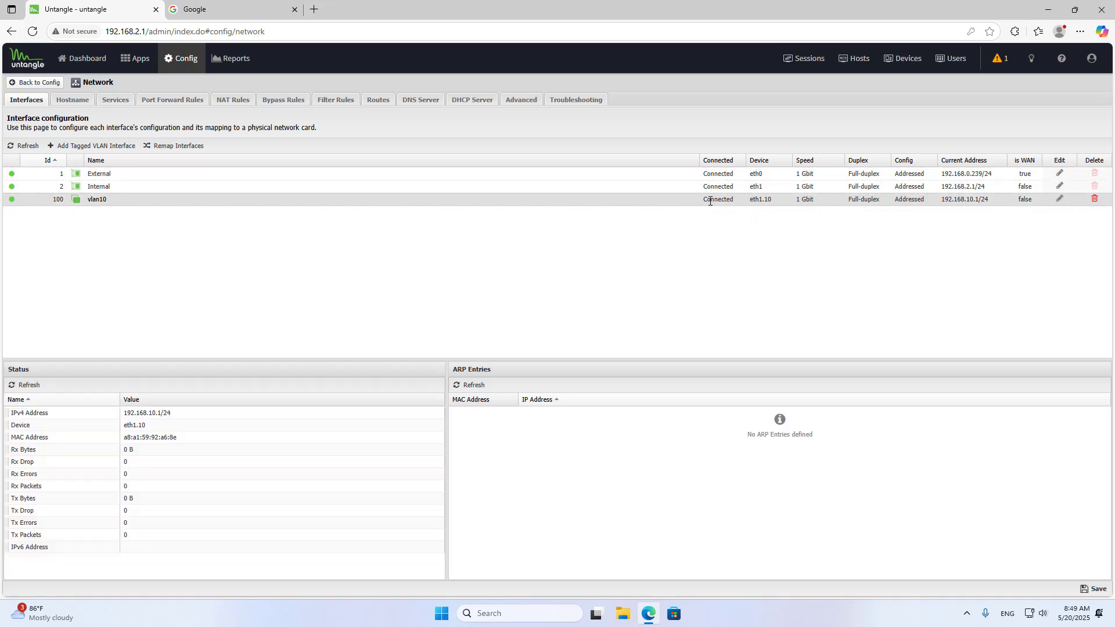
drag(706, 201, 1000, 206)
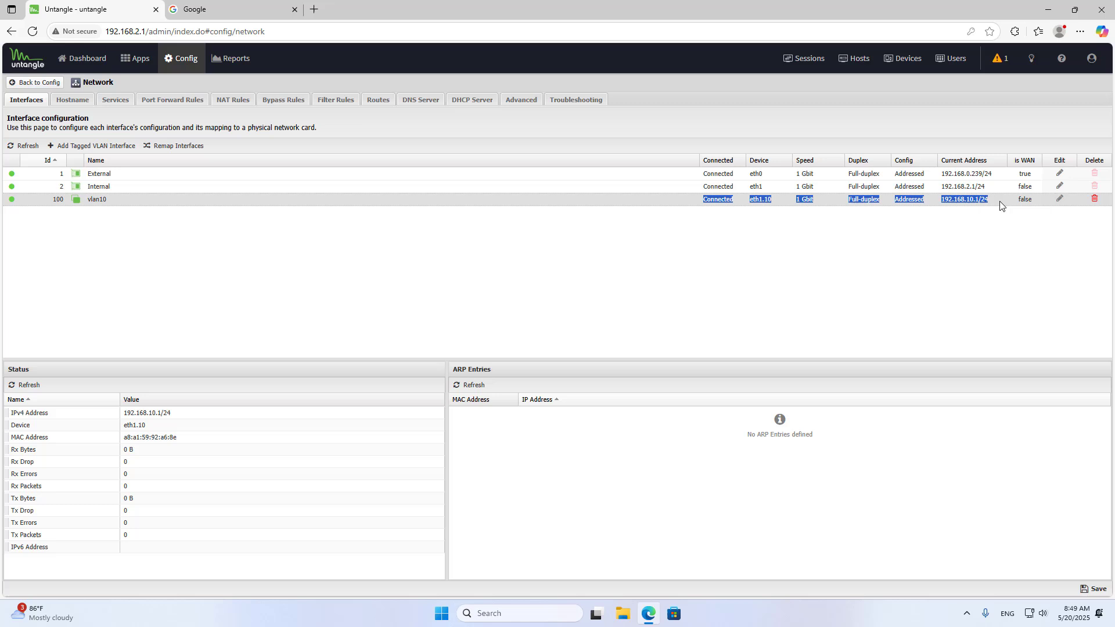
click(741, 261)
Back in Firewall rules, make vlan10 instead of Internal the Block Internet source interface
key(alt+Left)
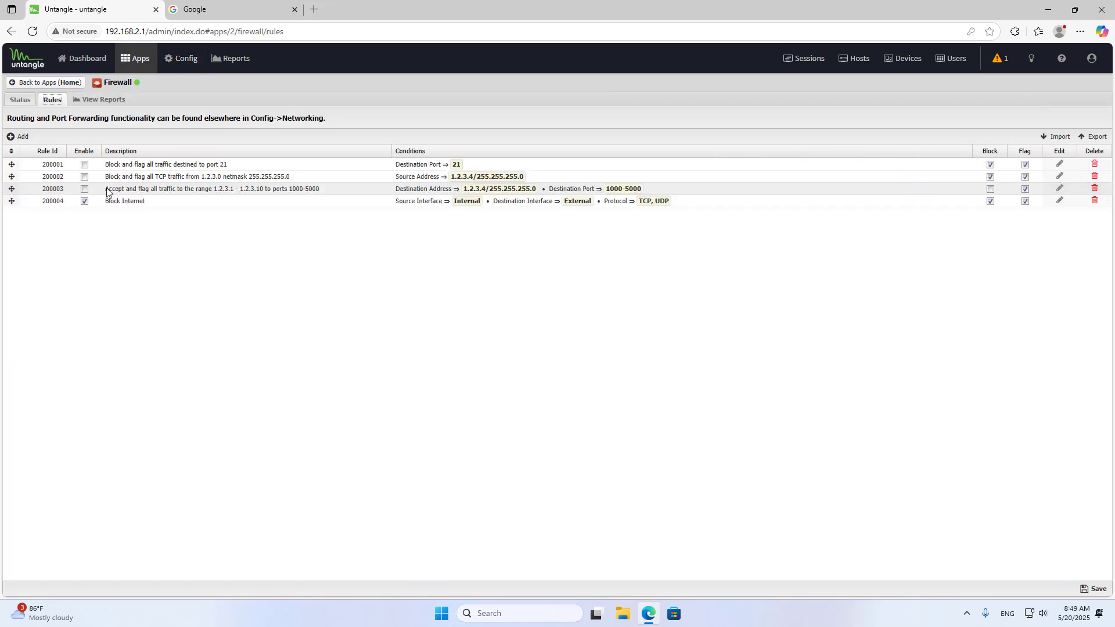
drag(106, 81, 137, 81)
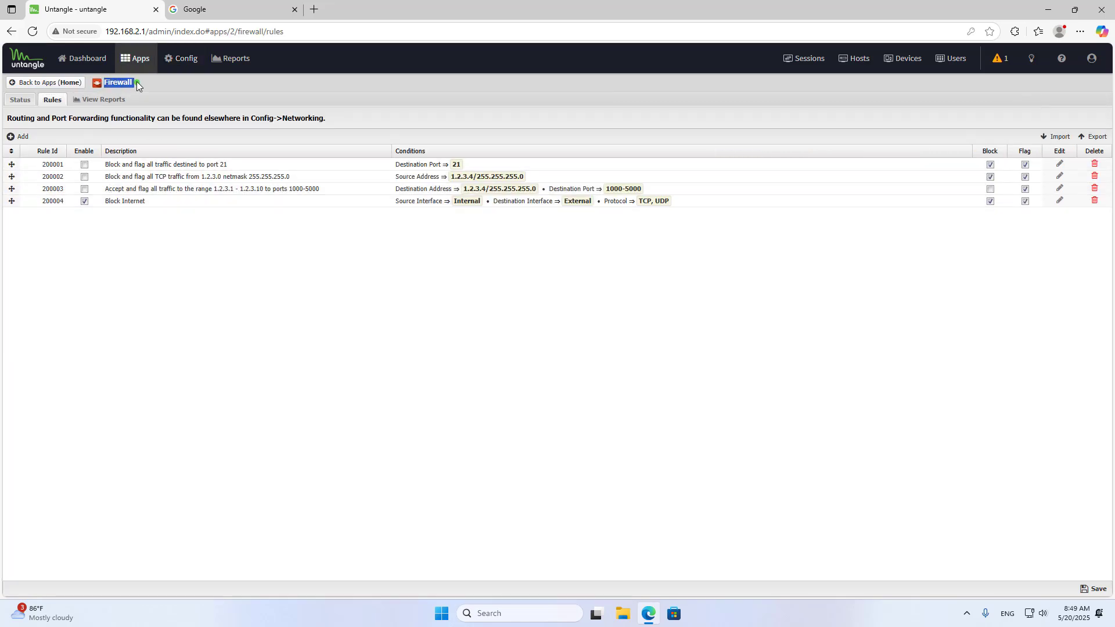
click(150, 205)
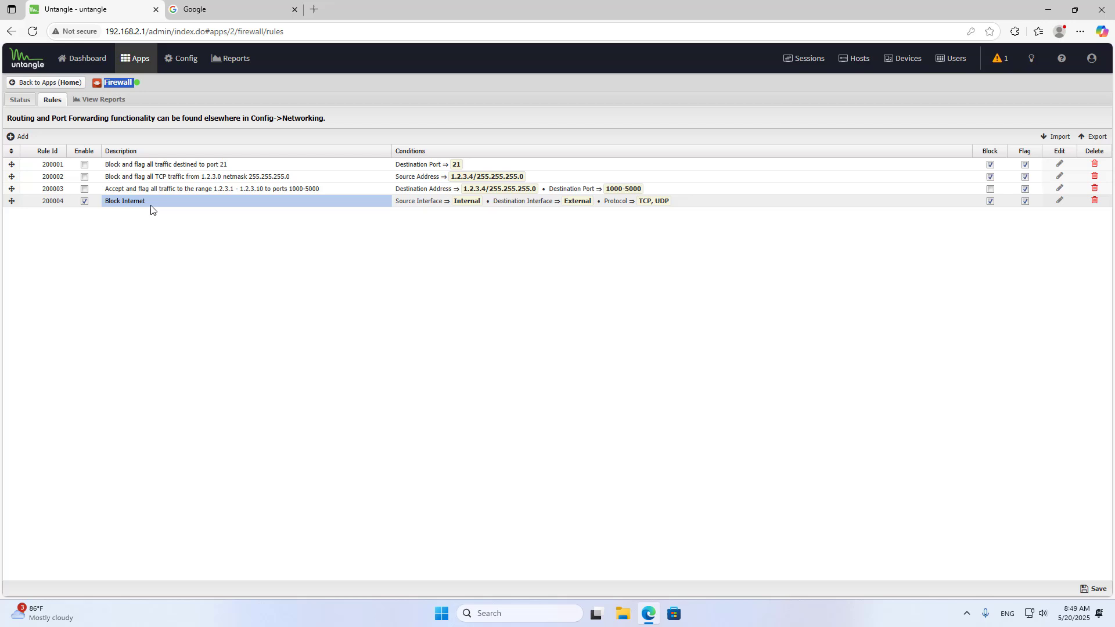
click(1058, 200)
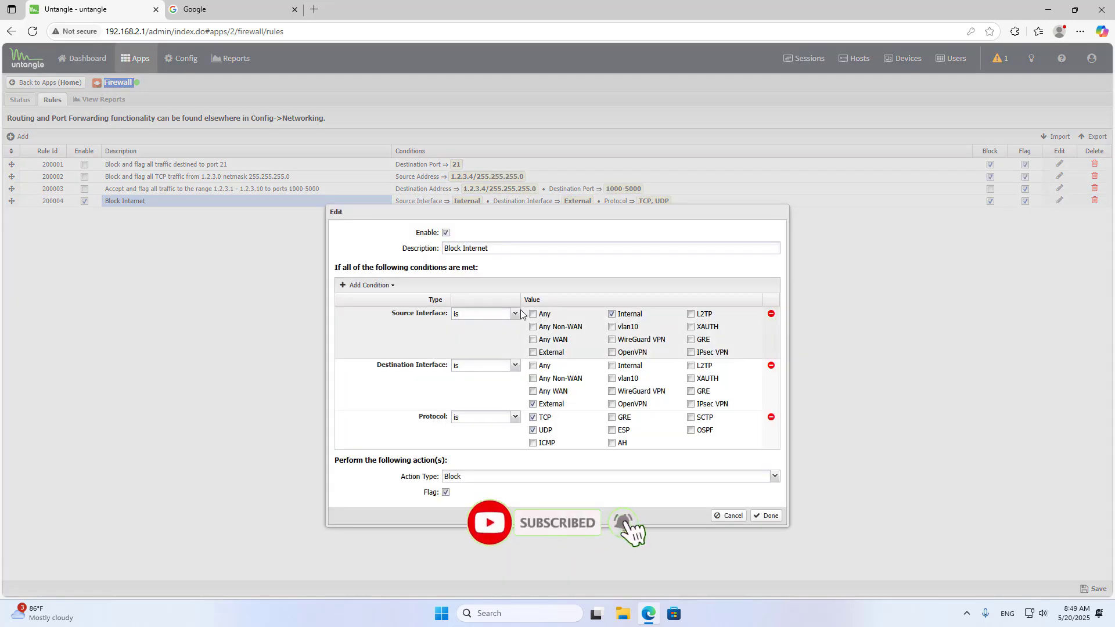
click(612, 313)
click(613, 327)
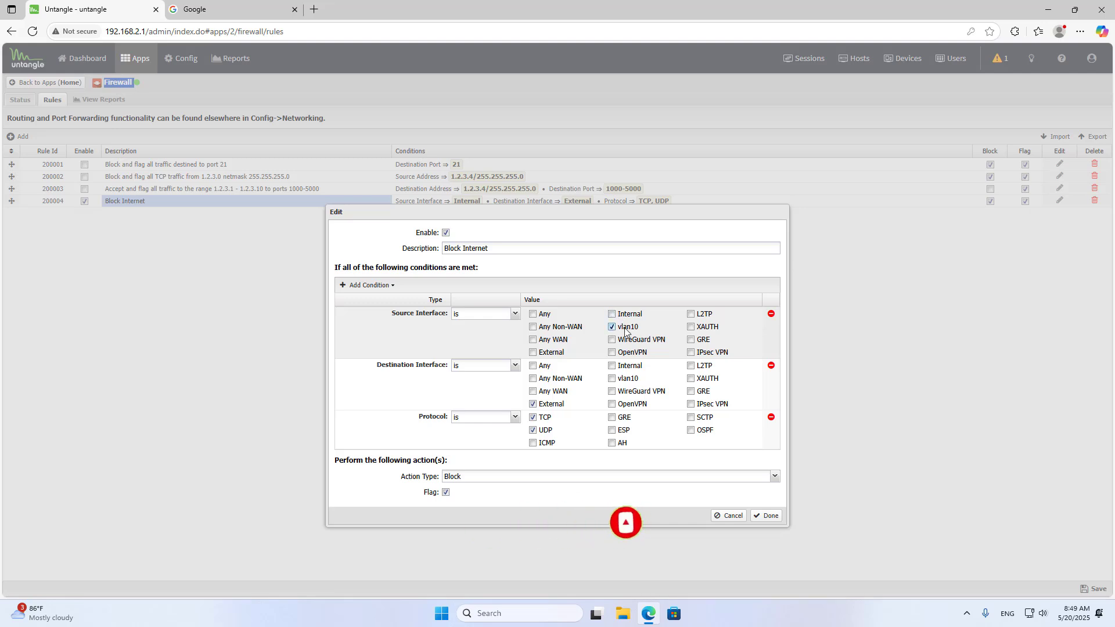